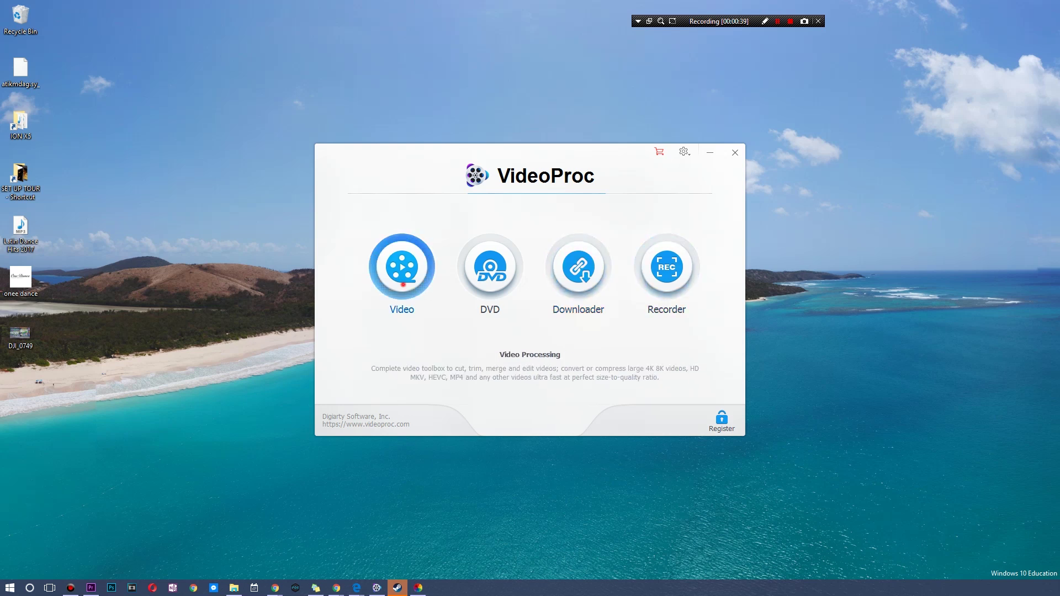
Step: Start video processing and open the mav2 folder inside Puerto Rico Trip in File Explorer
click(402, 283)
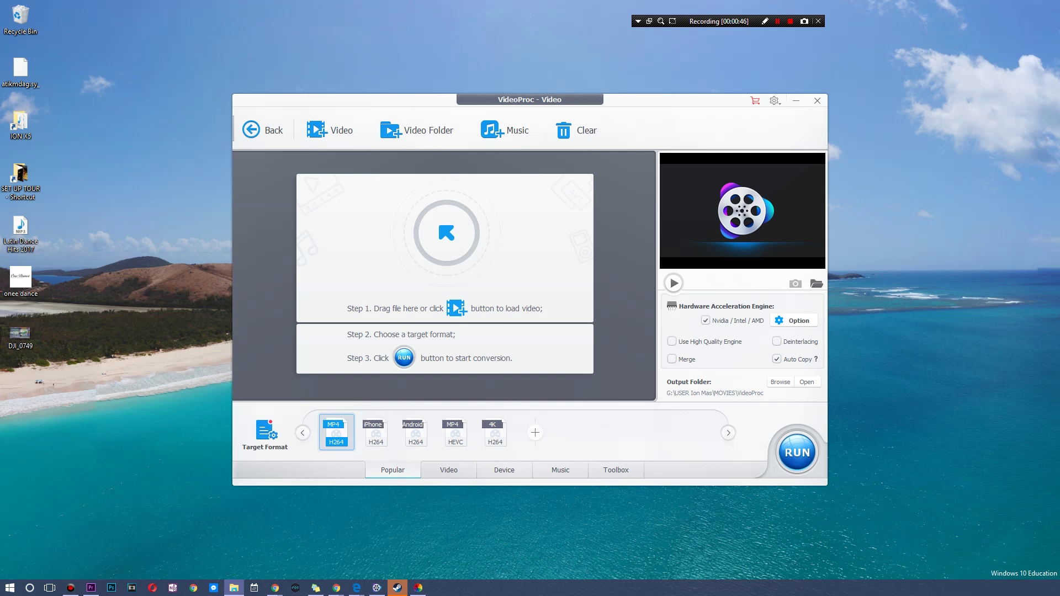
drag(0, 55, 633, 146)
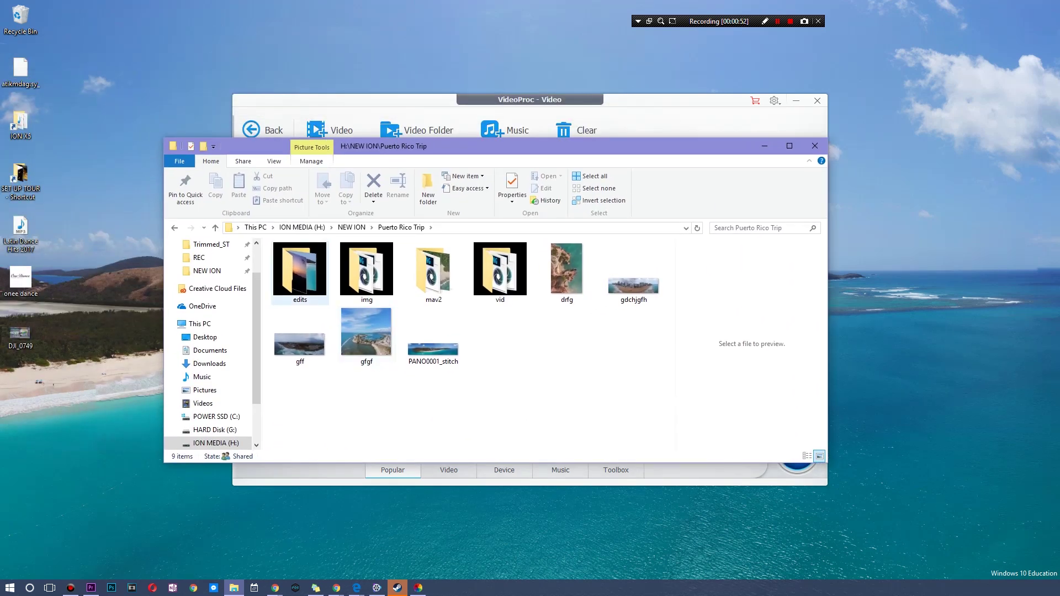
click(300, 268)
double_click(433, 270)
scroll(434, 328, down, 7)
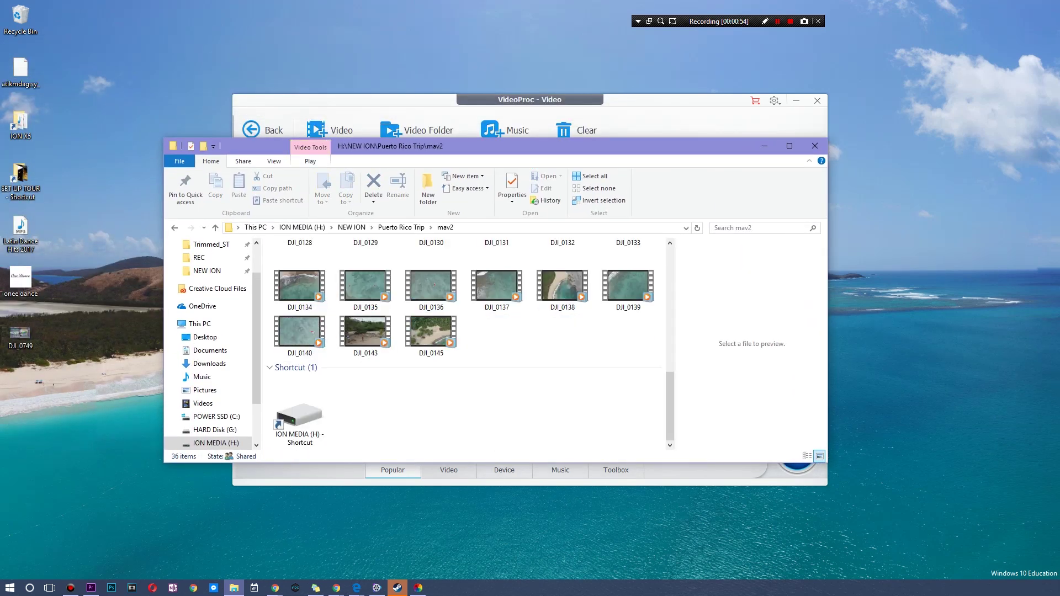
Step: Add the clips DJI_0140, DJI_0143 and DJI_0145 from the mav2 folder to the video list
scroll(433, 332, up, 3)
scroll(433, 331, down, 2)
drag(270, 146, 689, 101)
drag(916, 101, 781, 117)
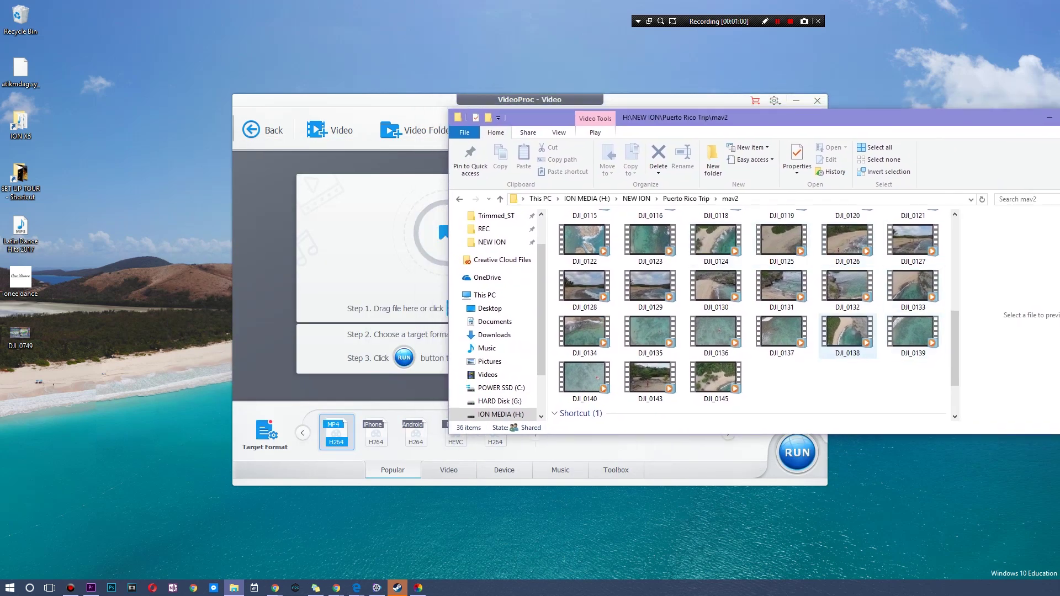
click(847, 336)
drag(947, 338, 764, 368)
drag(854, 383, 349, 251)
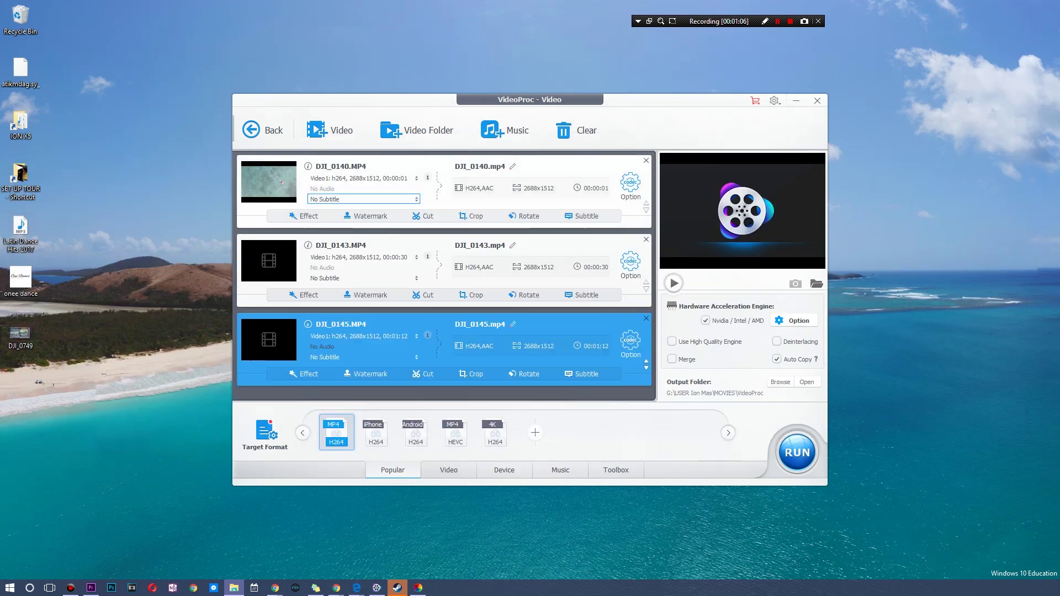
click(429, 245)
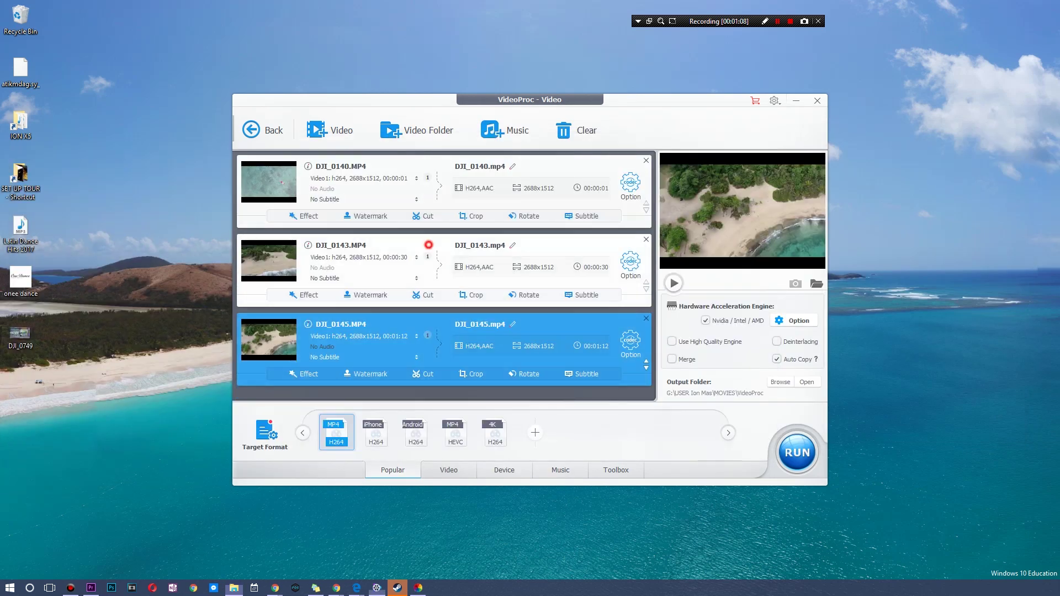
Step: Open the effects editor for DJI_0140 and play the clip's preview
click(463, 181)
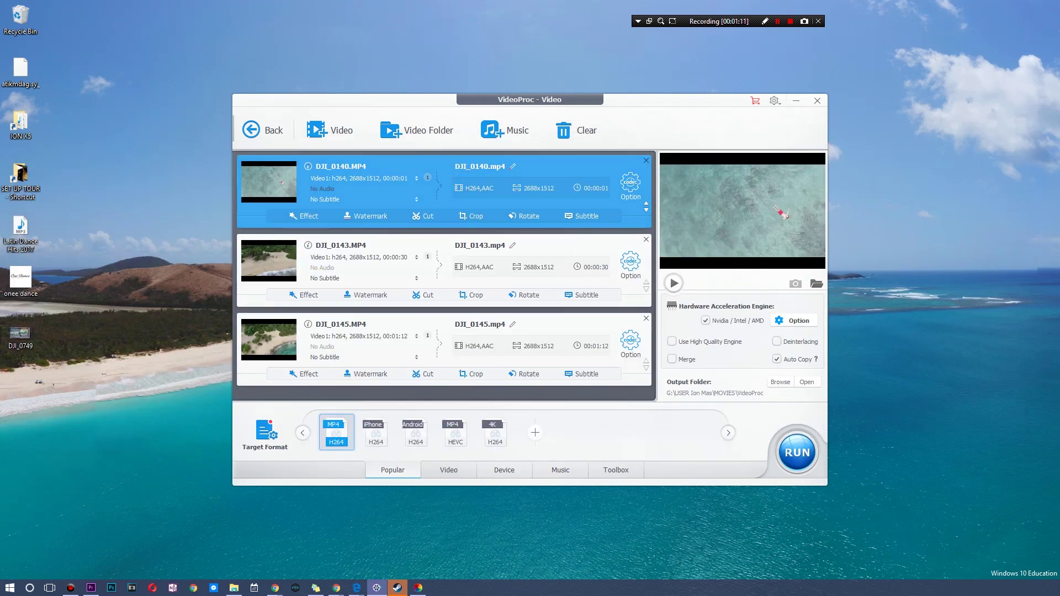
click(303, 216)
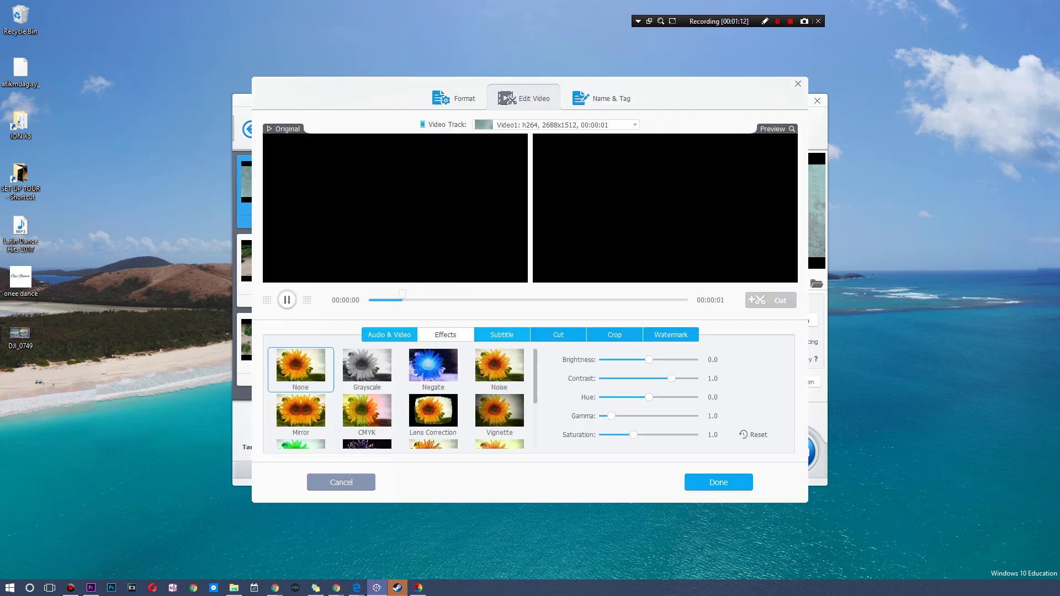
click(433, 227)
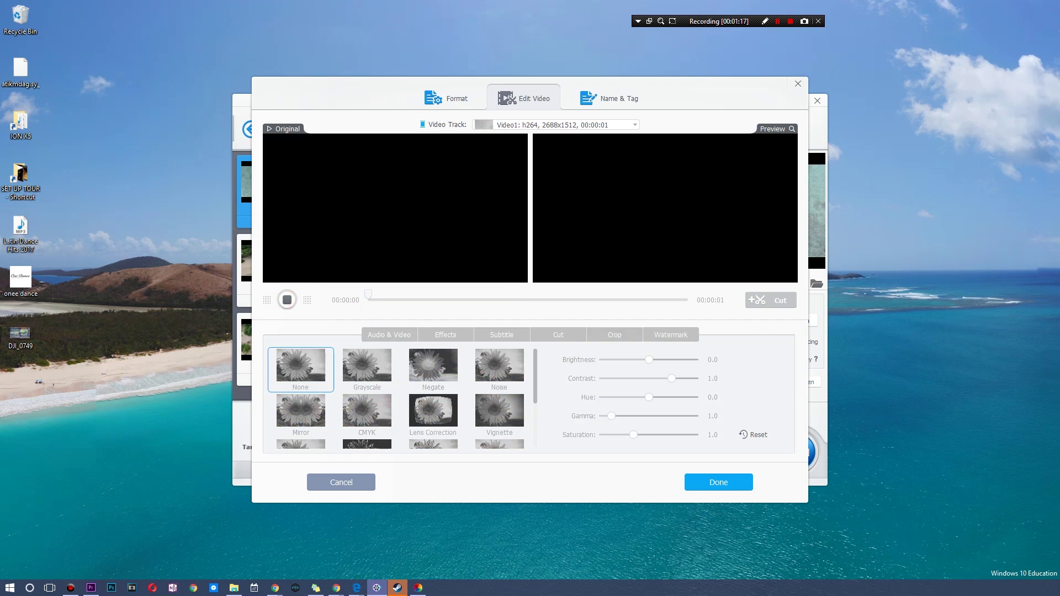
click(372, 295)
click(286, 300)
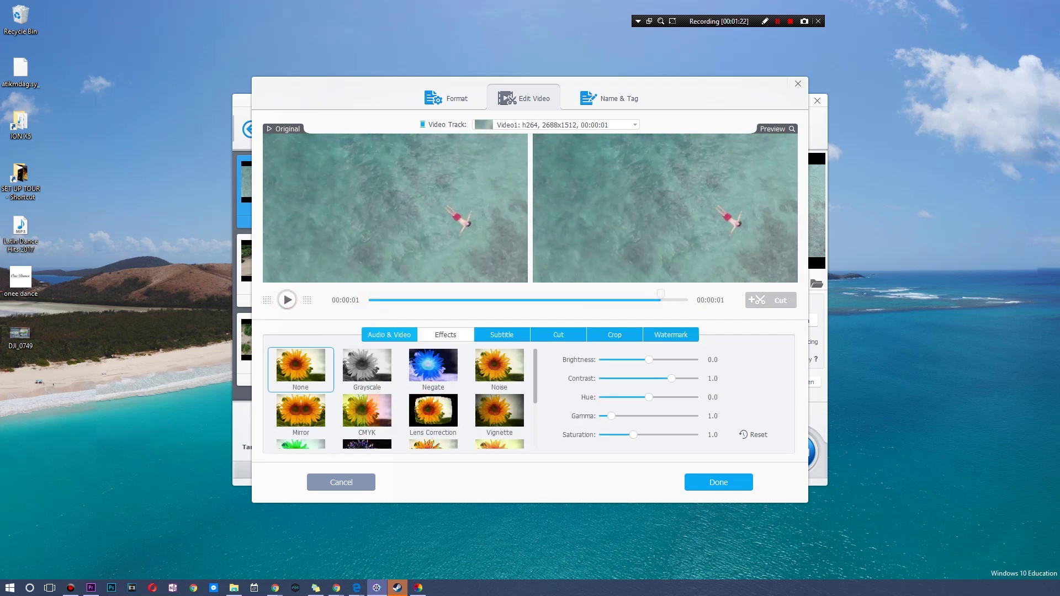
Step: Apply the Vignette effect to the DJI_0140 clip
scroll(400, 397, down, 3)
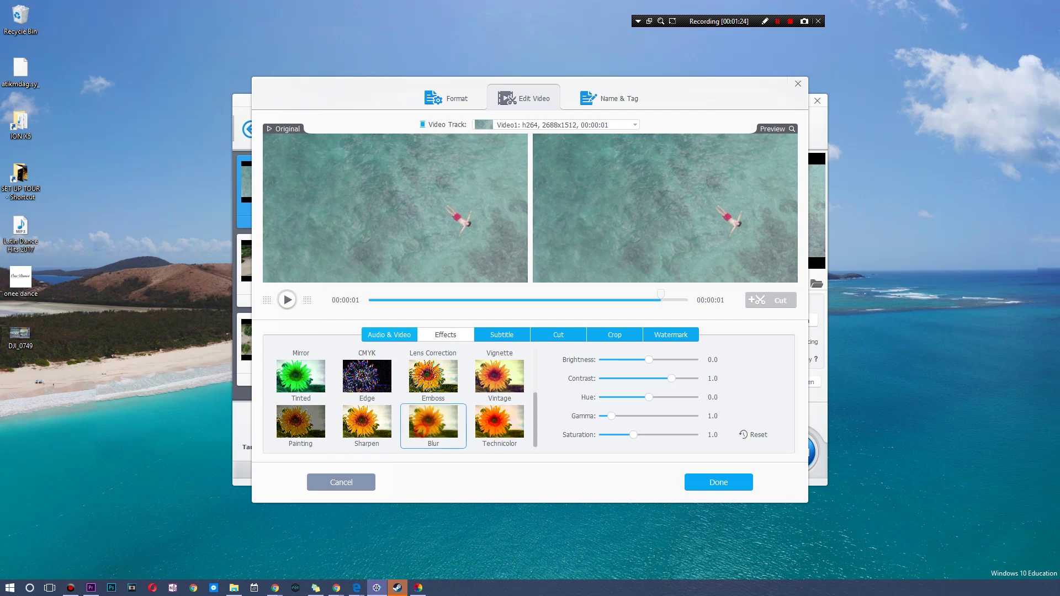
scroll(433, 423, up, 3)
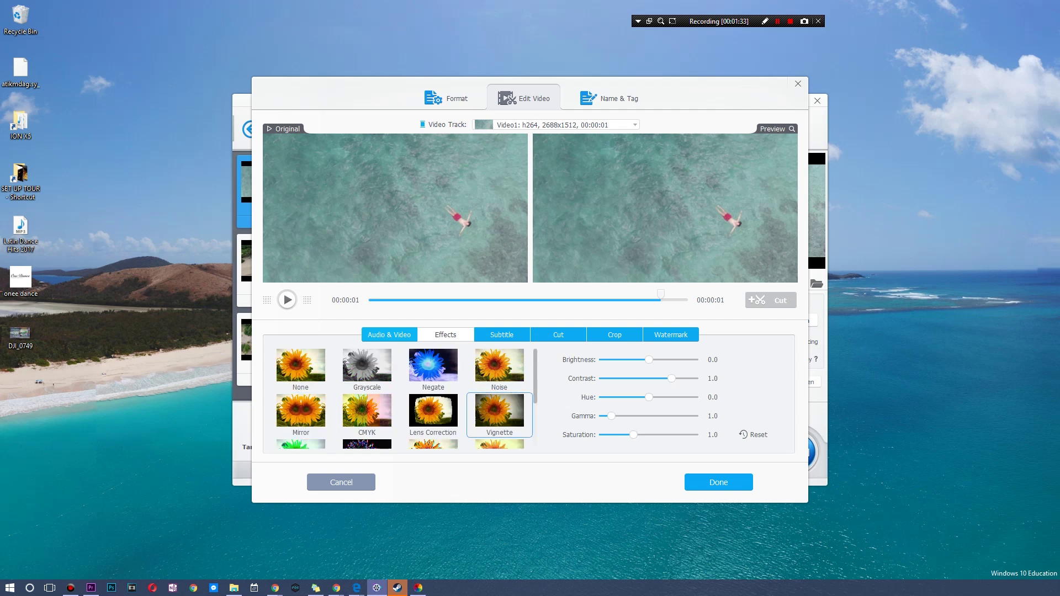
drag(671, 378, 694, 378)
Step: Rotate the DJI_0140 video by +180° and flip it vertically
click(517, 335)
click(392, 337)
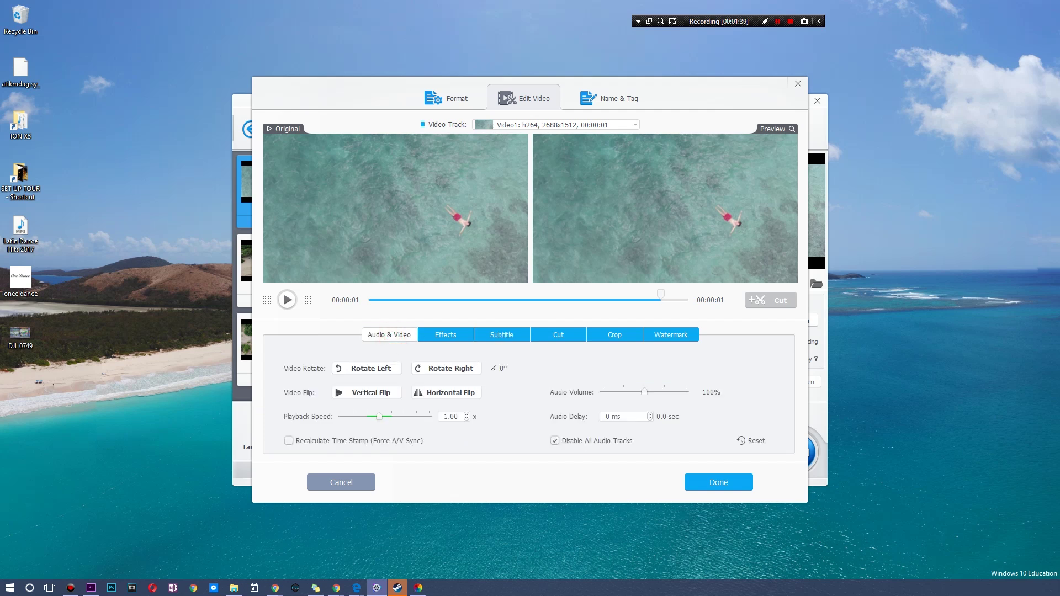
click(360, 368)
click(434, 364)
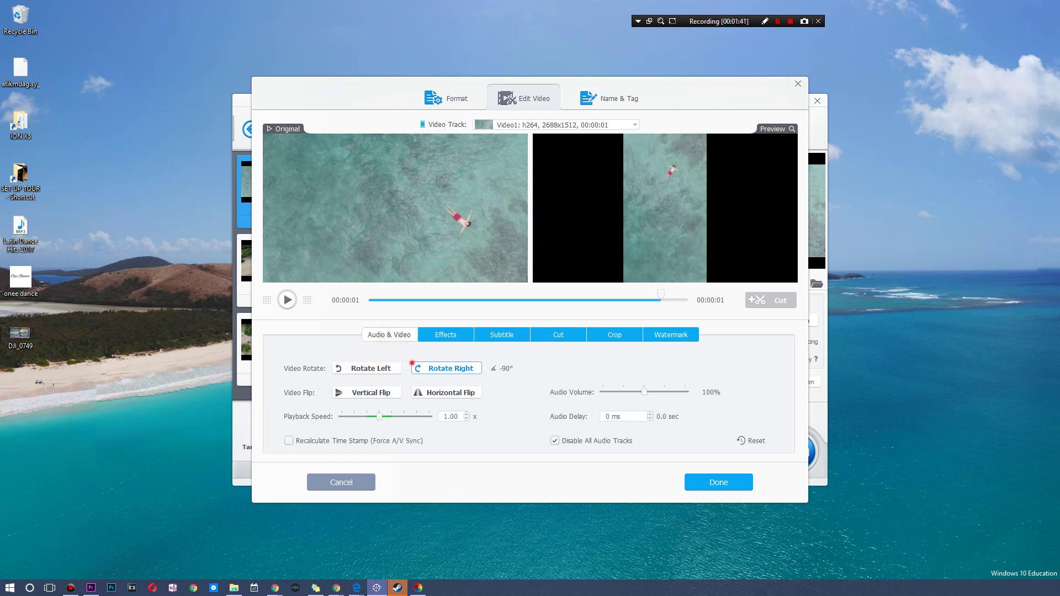
click(433, 365)
click(433, 365)
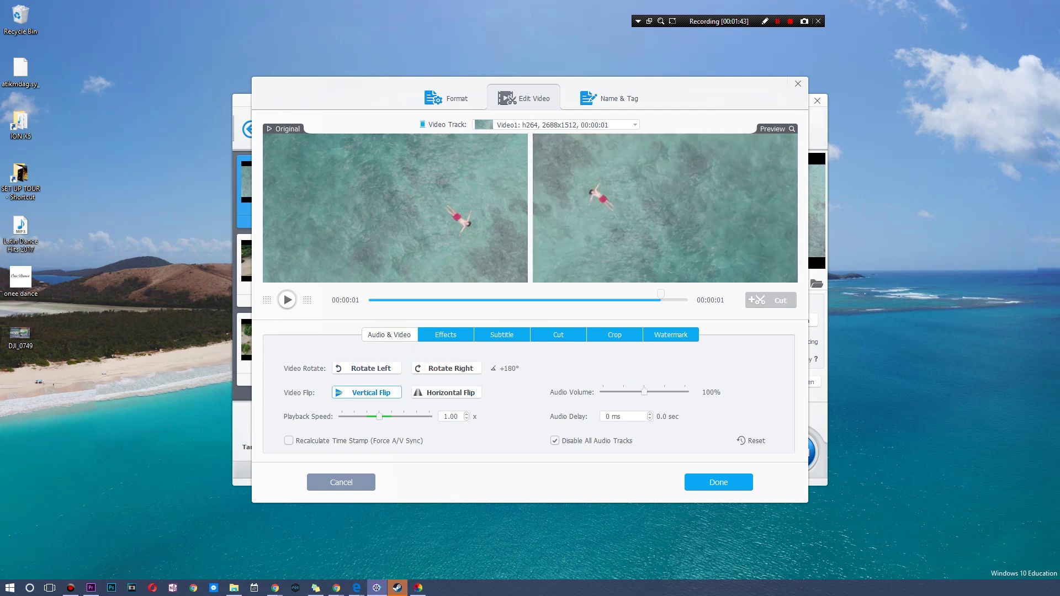
click(394, 392)
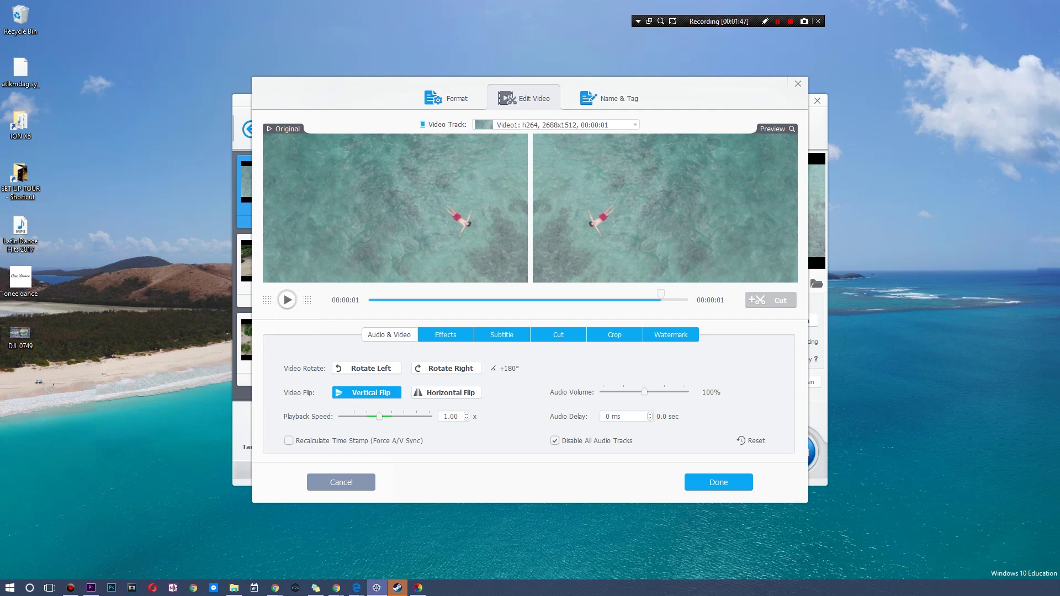
Step: Cut the video into a clip that starts at about its midpoint and runs to the end
click(445, 334)
click(501, 334)
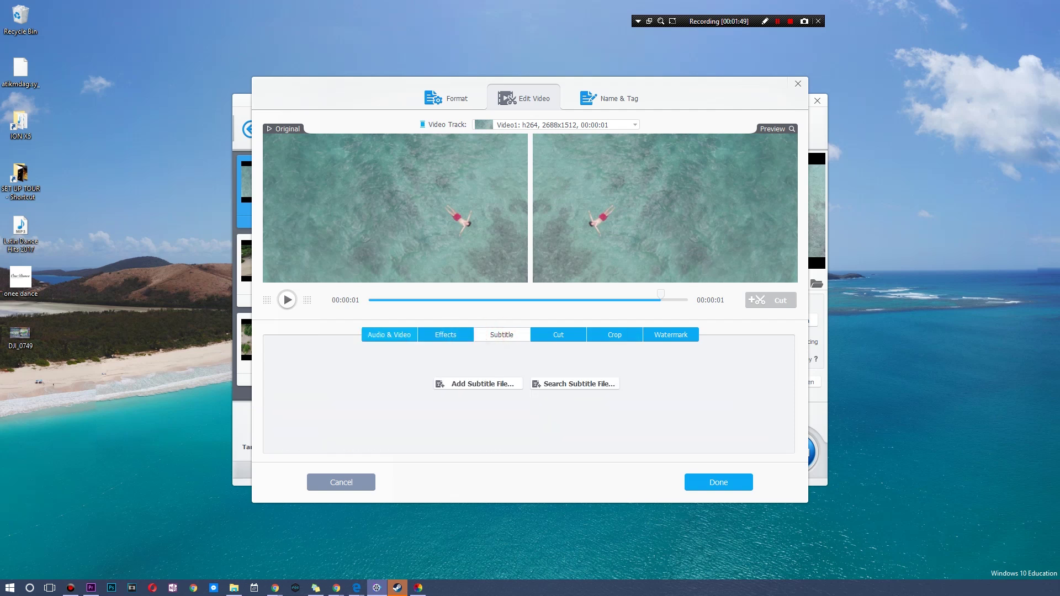
click(559, 336)
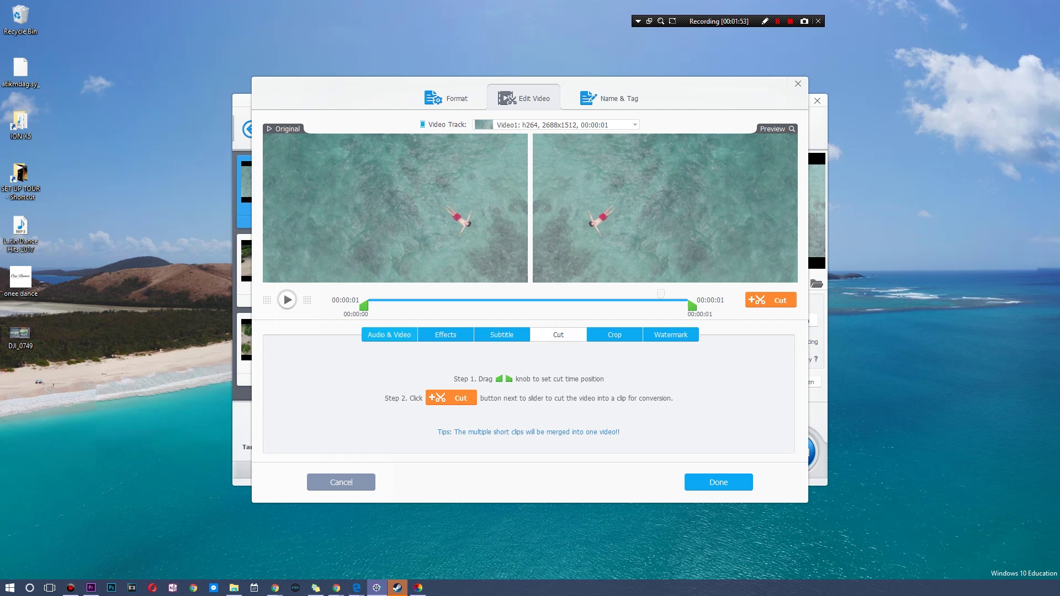
drag(362, 306, 519, 305)
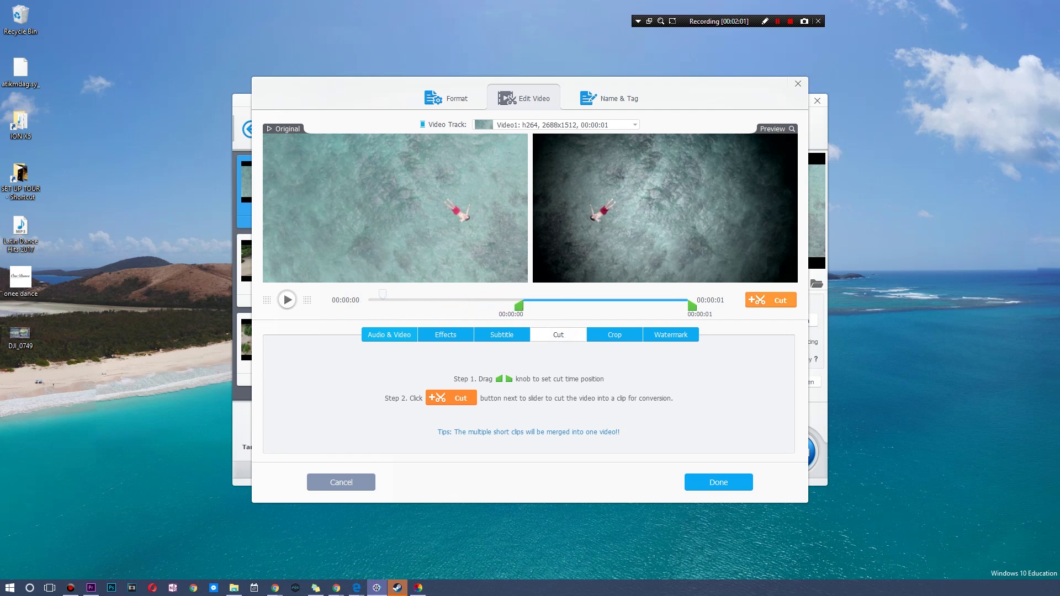
click(461, 397)
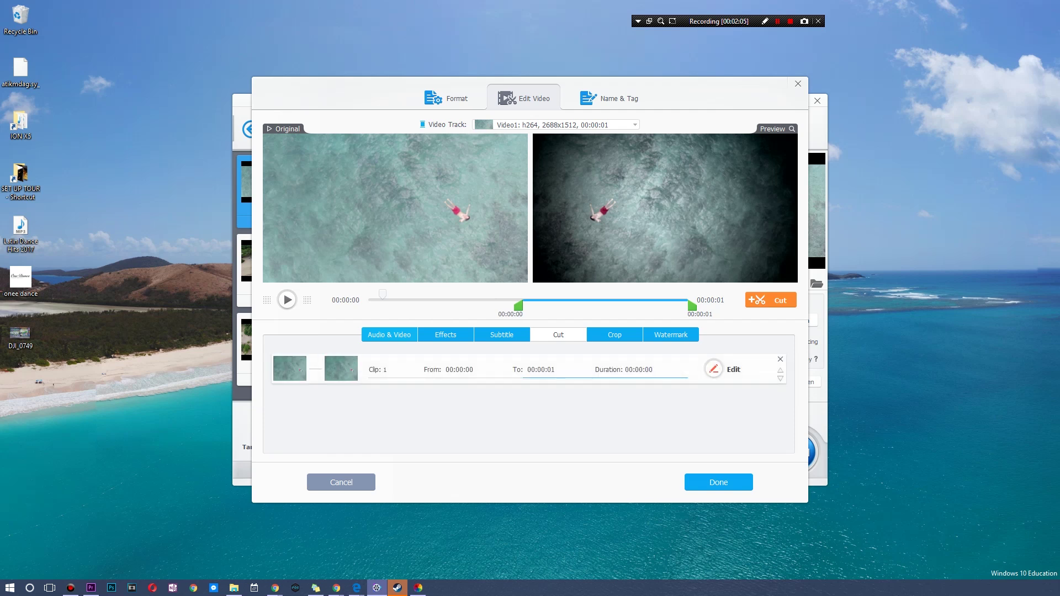
Step: Enable cropping and freely crop the frame to about 2240x1108, starting about 403 from the left edge and 168 from the top
click(599, 335)
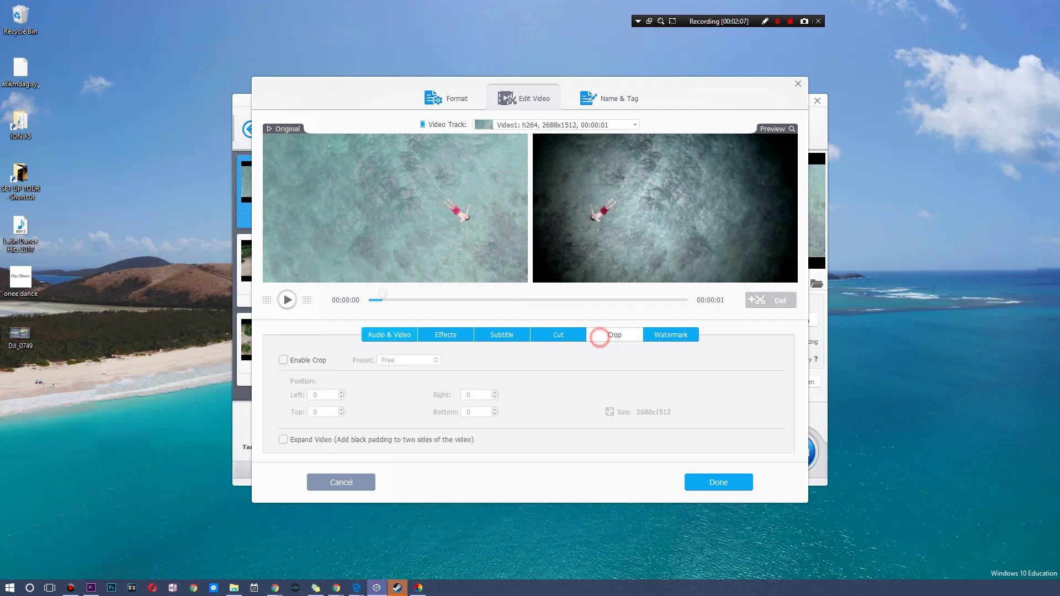
click(284, 359)
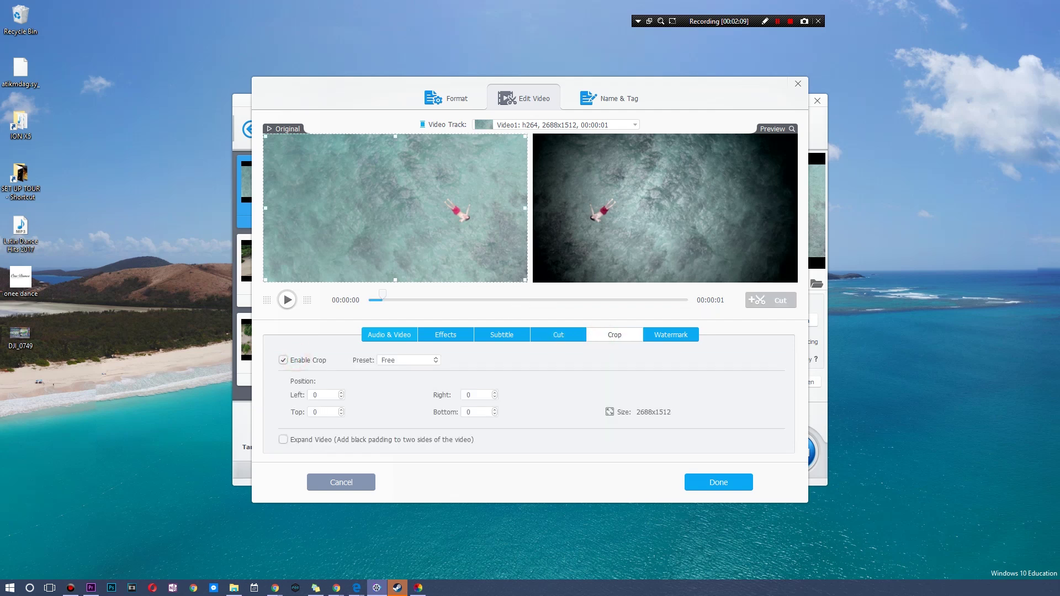
mouse_move(525, 281)
mouse_down()
mouse_move(499, 256)
mouse_move(525, 281)
mouse_up()
click(457, 187)
click(661, 221)
click(525, 282)
drag(525, 281, 481, 240)
mouse_move(425, 199)
mouse_down()
mouse_move(470, 215)
mouse_move(443, 208)
mouse_up()
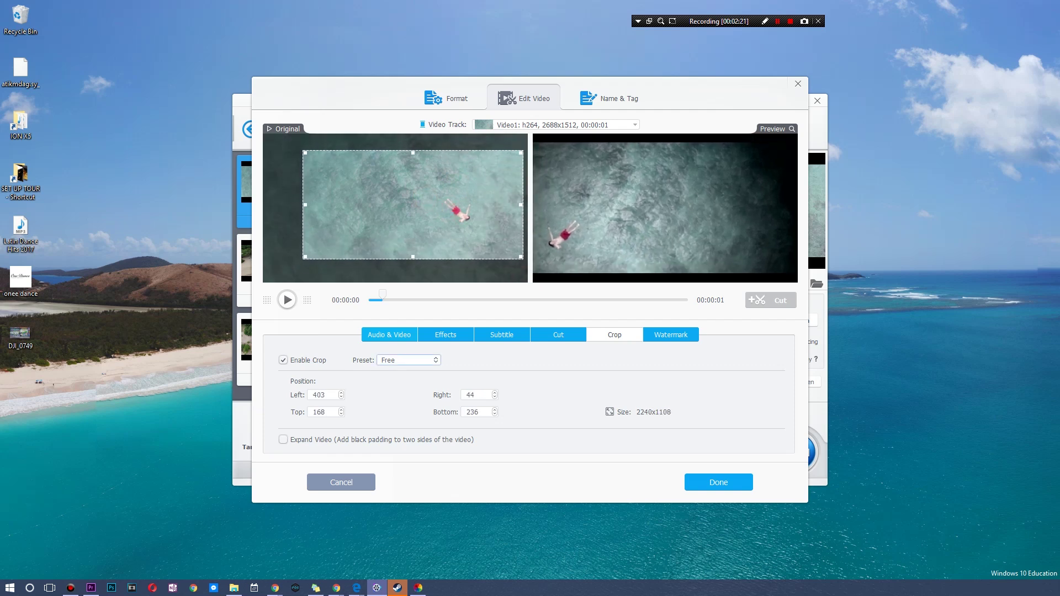
click(419, 360)
click(499, 355)
Step: Enable a text watermark on the video reading "Smart Tech"
click(661, 334)
click(314, 362)
click(347, 384)
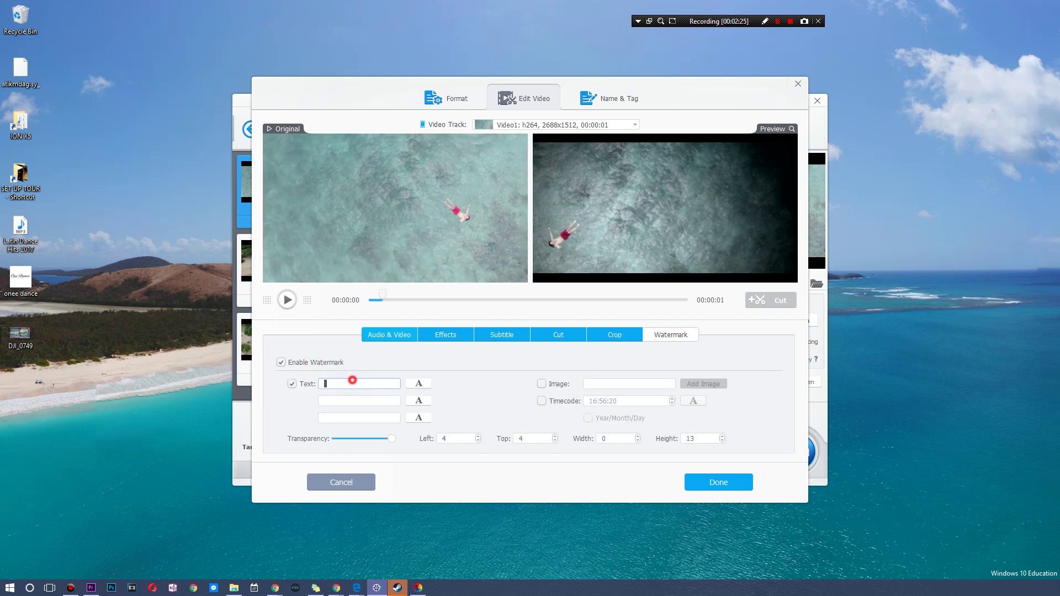
text(Samt)
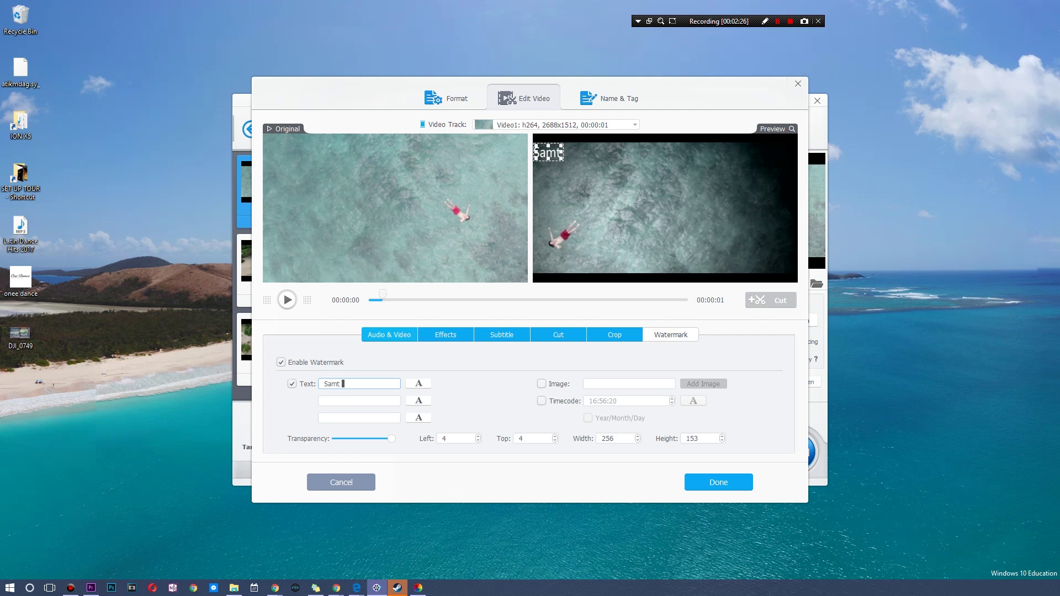
key(BackSpace)
key(BackSpace)
text(mart Tech)
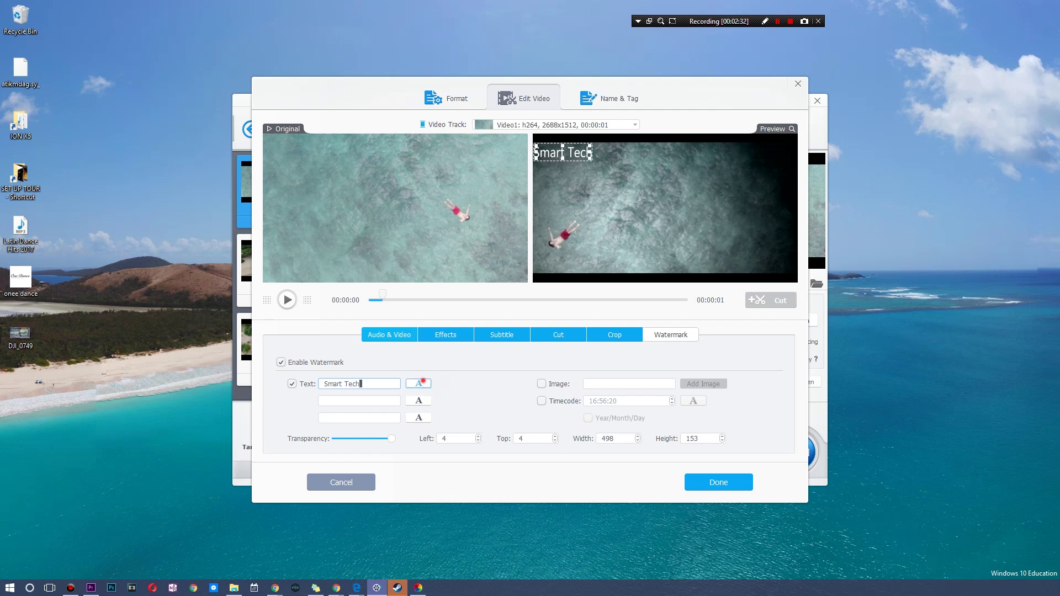
Step: Set the watermark text's font to Perpetua Titling
click(419, 383)
click(451, 407)
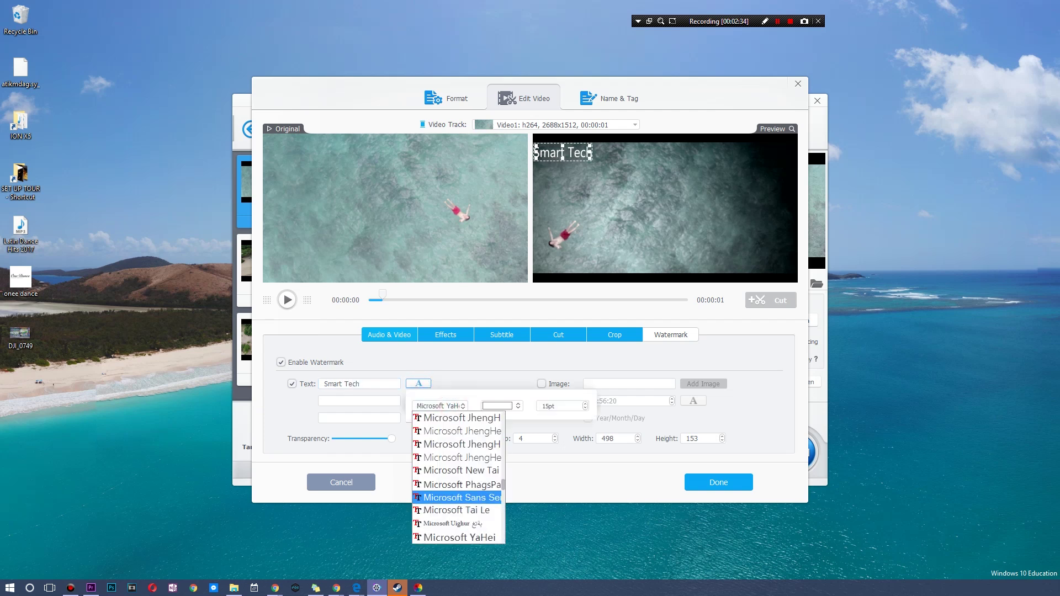
scroll(452, 486, down, 11)
click(460, 471)
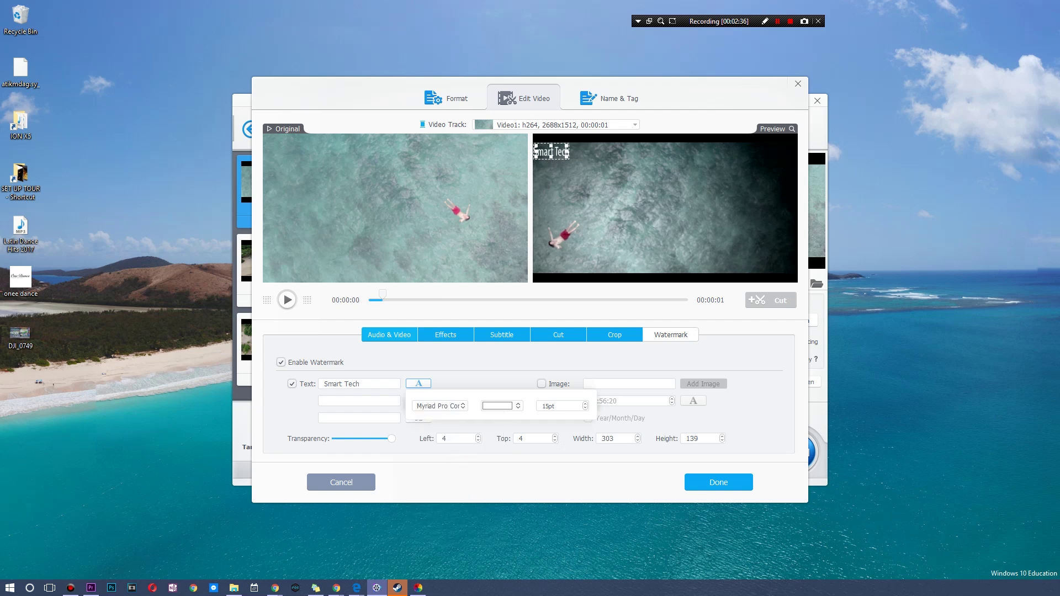
click(439, 406)
scroll(458, 475, down, 5)
click(478, 444)
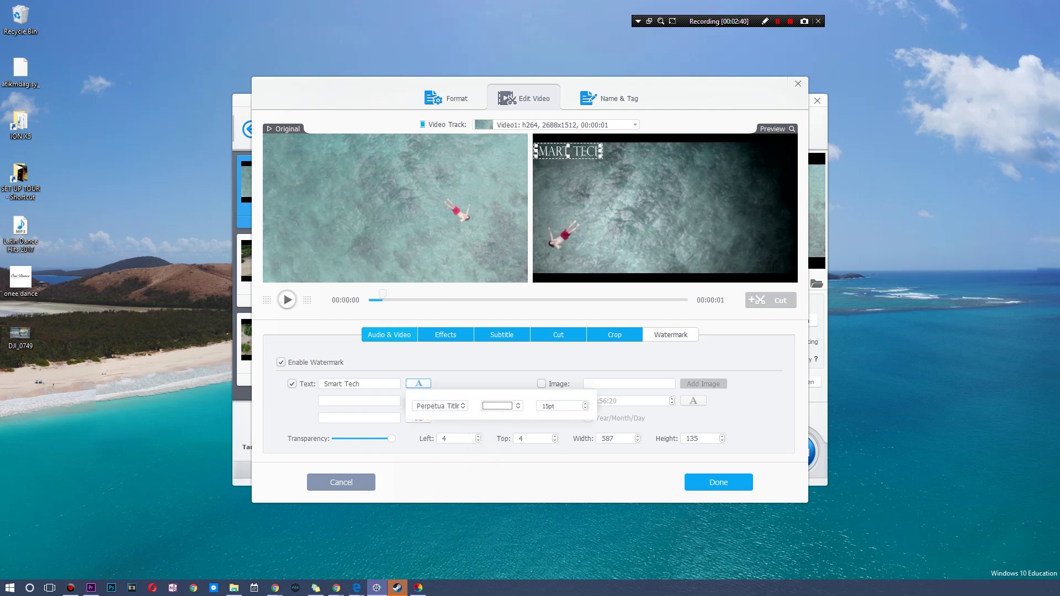
Step: Place the watermark in the frame's lower-right corner at about left 1617, top 968, and make it more than half transparent
drag(568, 151, 763, 265)
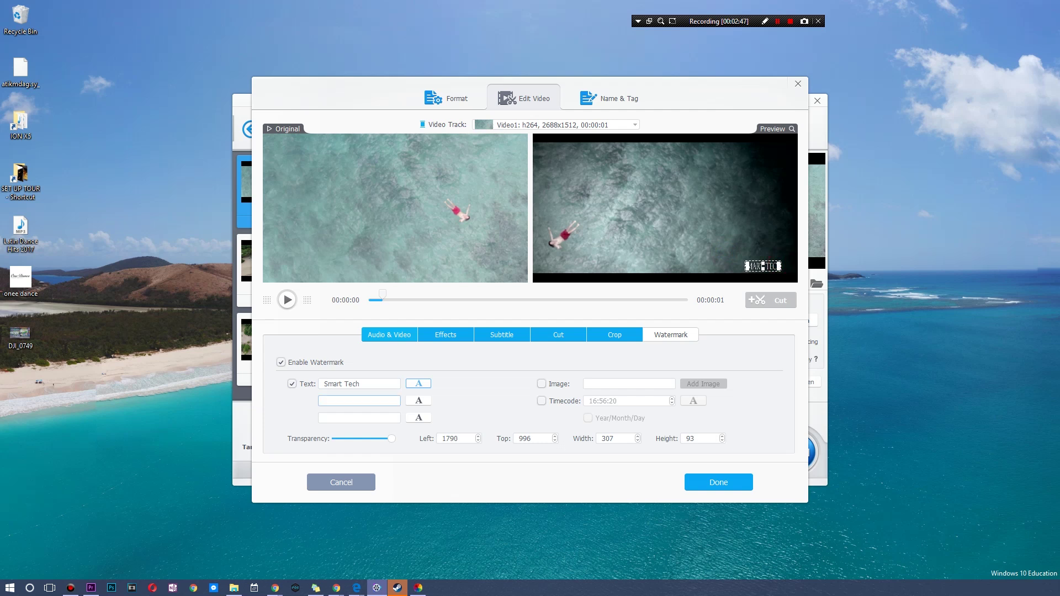
click(391, 401)
drag(392, 439, 357, 438)
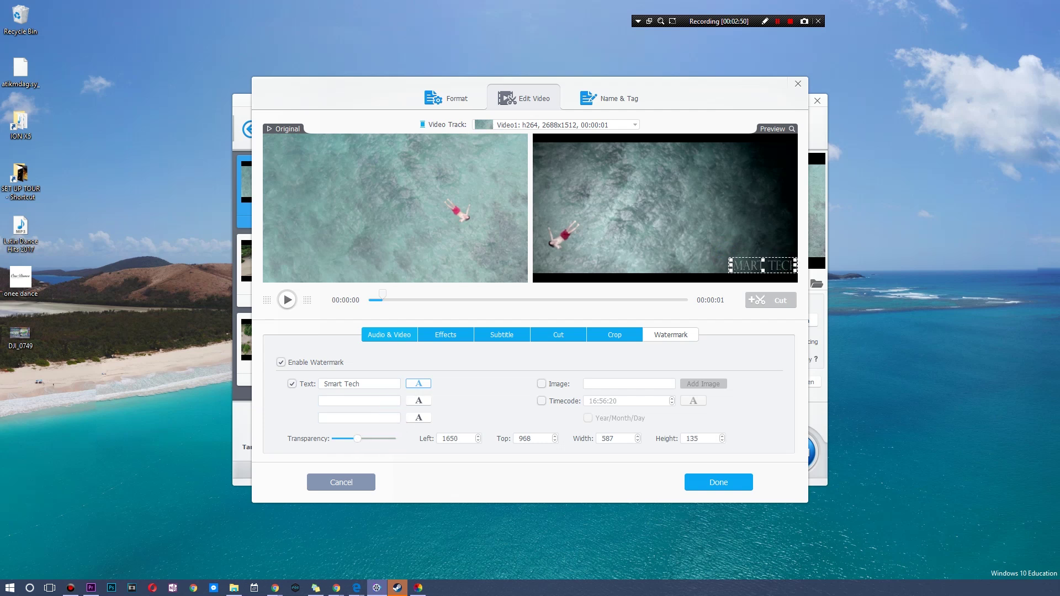
drag(774, 267, 770, 266)
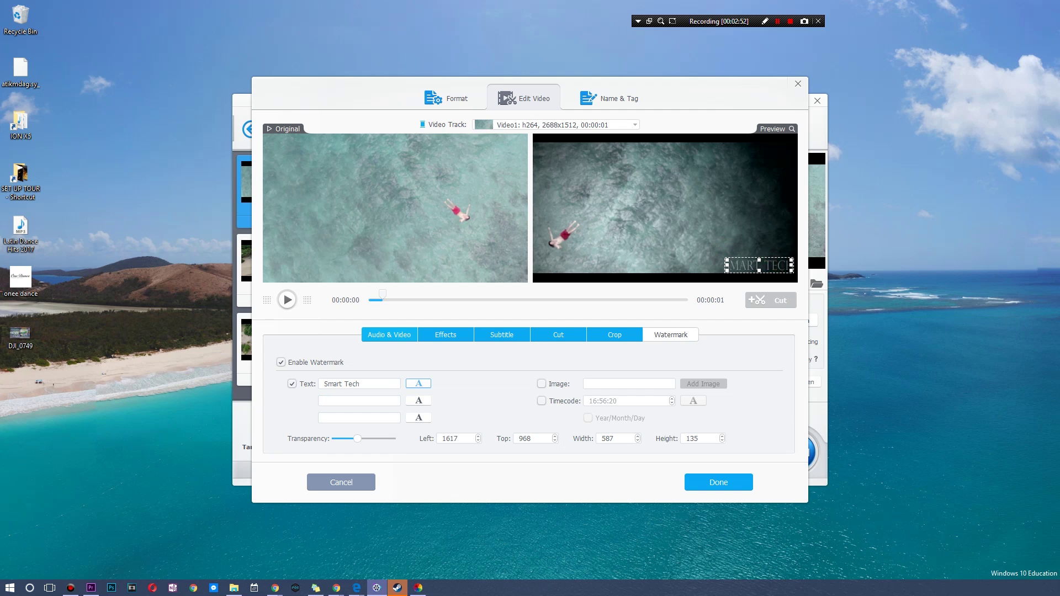
click(712, 480)
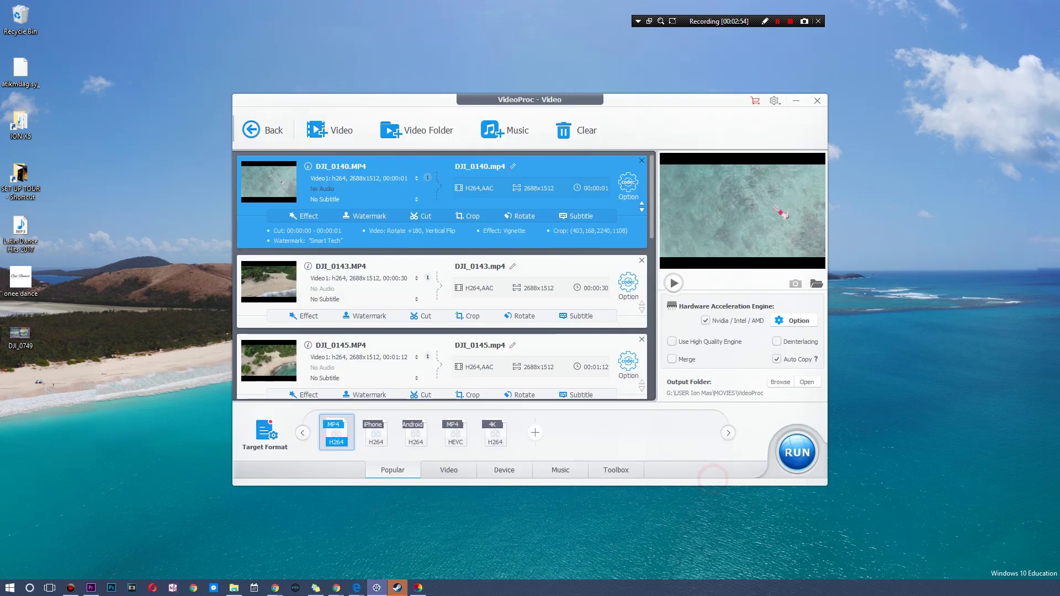
Step: Play the edited DJI_0140 clip in the preview
click(675, 283)
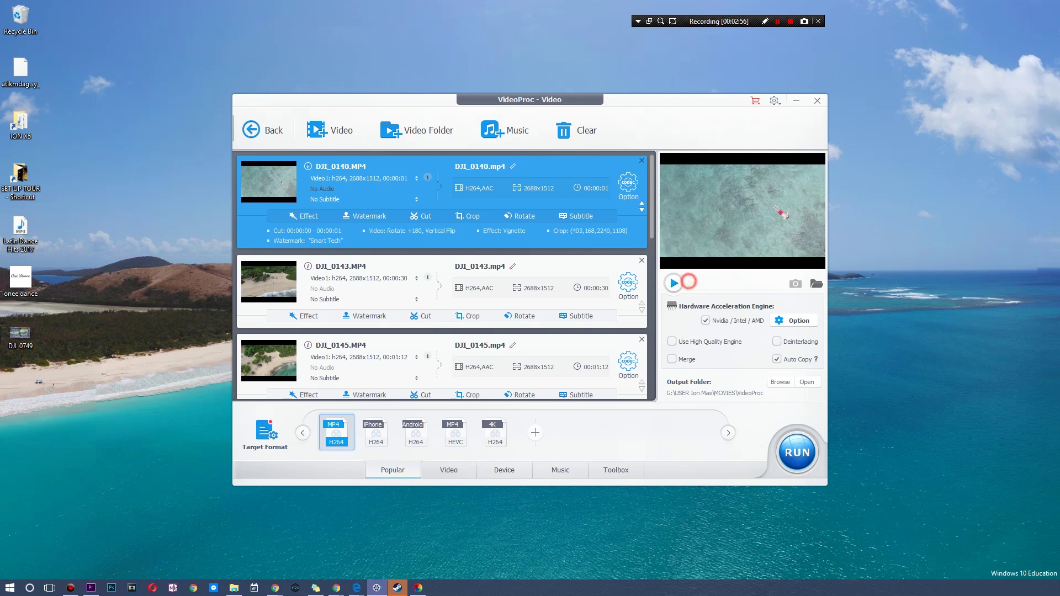
click(674, 283)
click(777, 21)
click(778, 21)
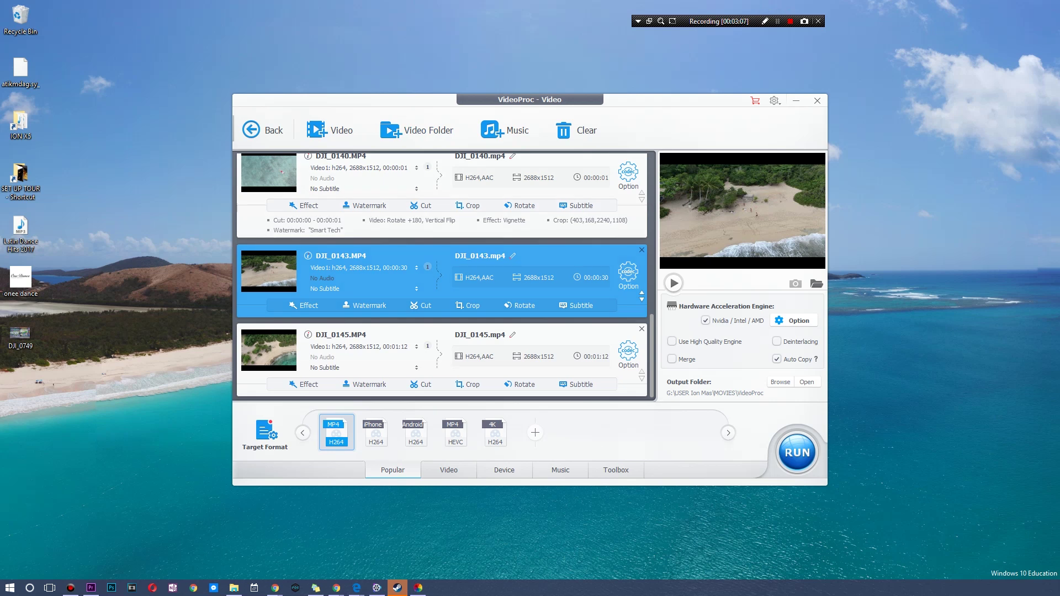
Step: In the DJI_0143 clip's codec options, set the frame rate to 23.976 and the resolution to 3840x2160 (4K)
click(628, 274)
click(392, 259)
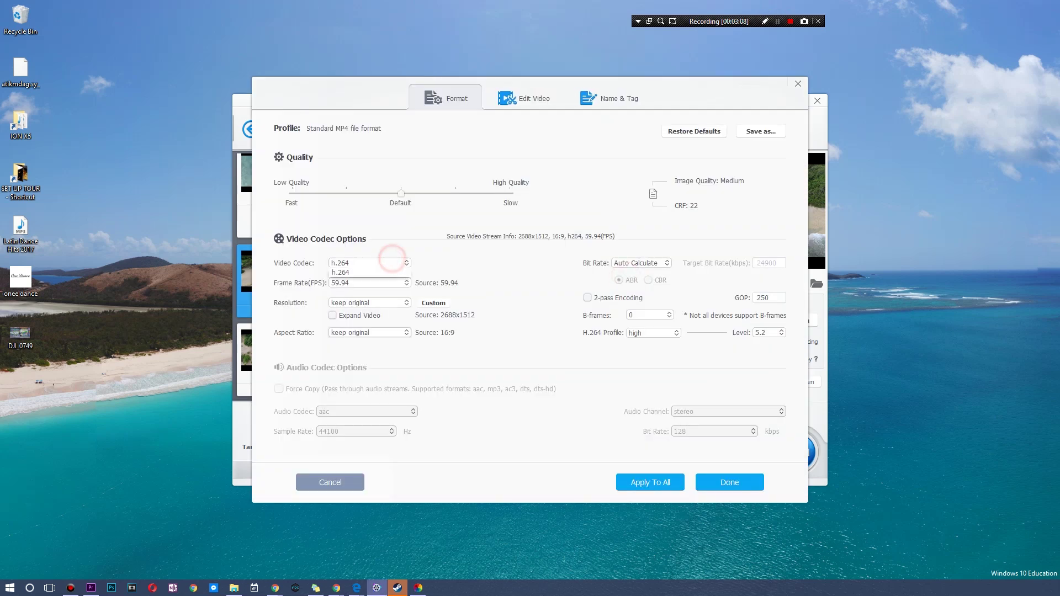
click(457, 251)
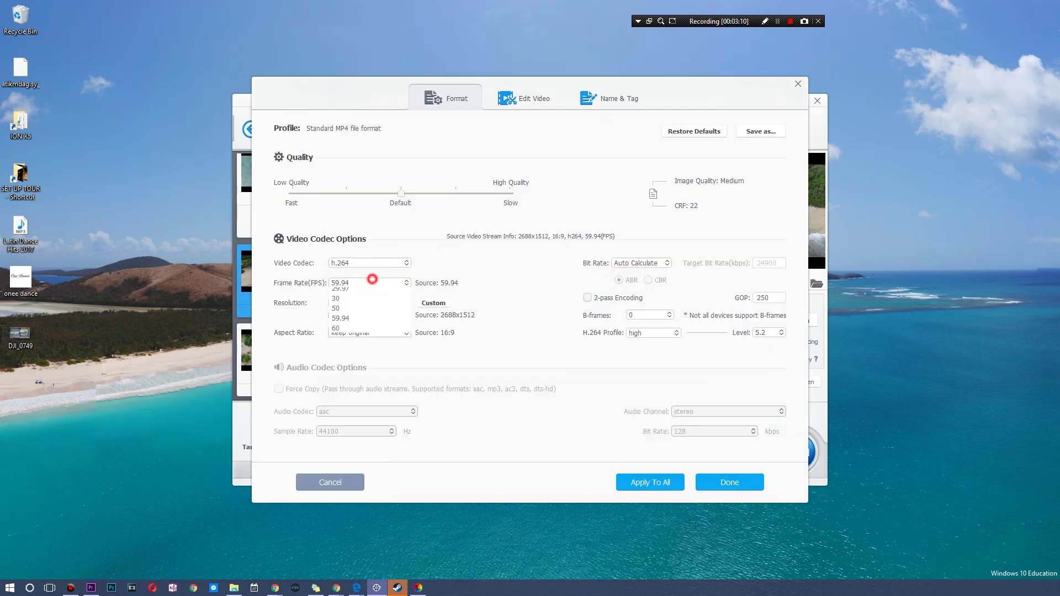
click(358, 309)
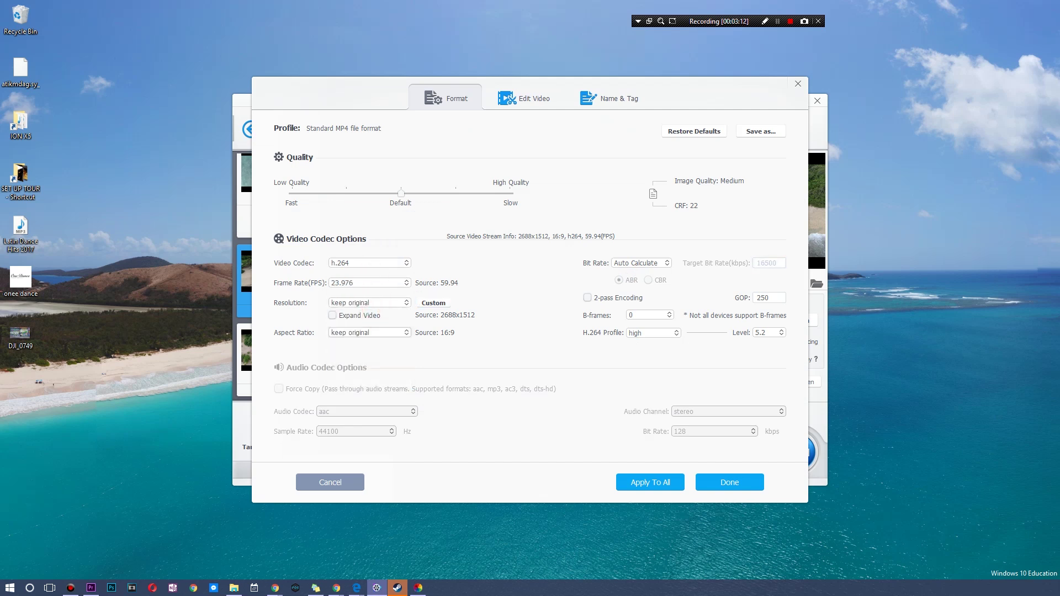
click(369, 303)
scroll(381, 331, down, 3)
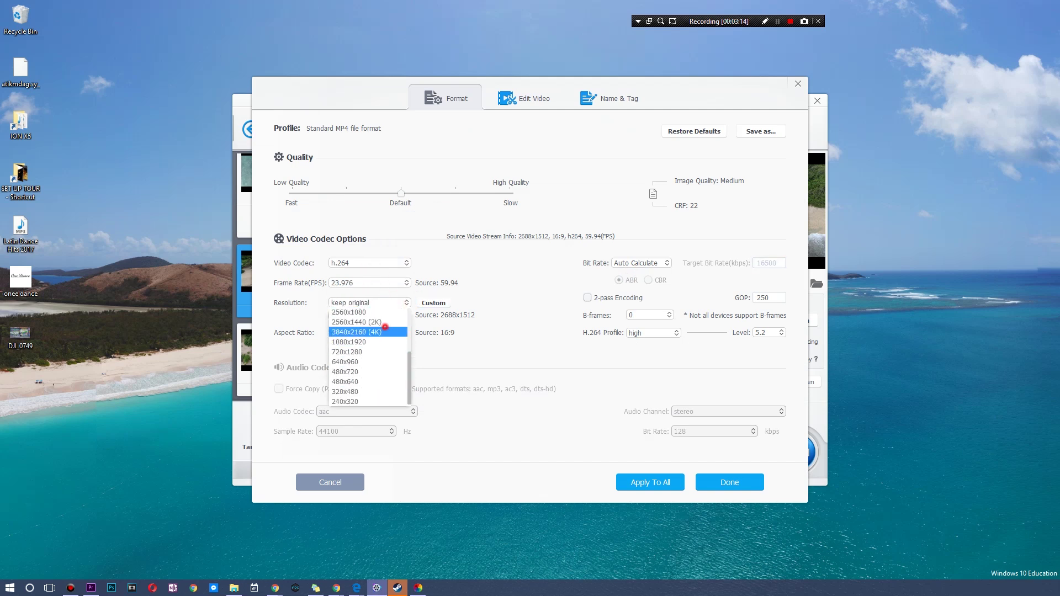
click(385, 330)
click(544, 290)
Step: Set the clip's aspect ratio to 16:9, raise its quality to the highest level and apply the settings
click(371, 333)
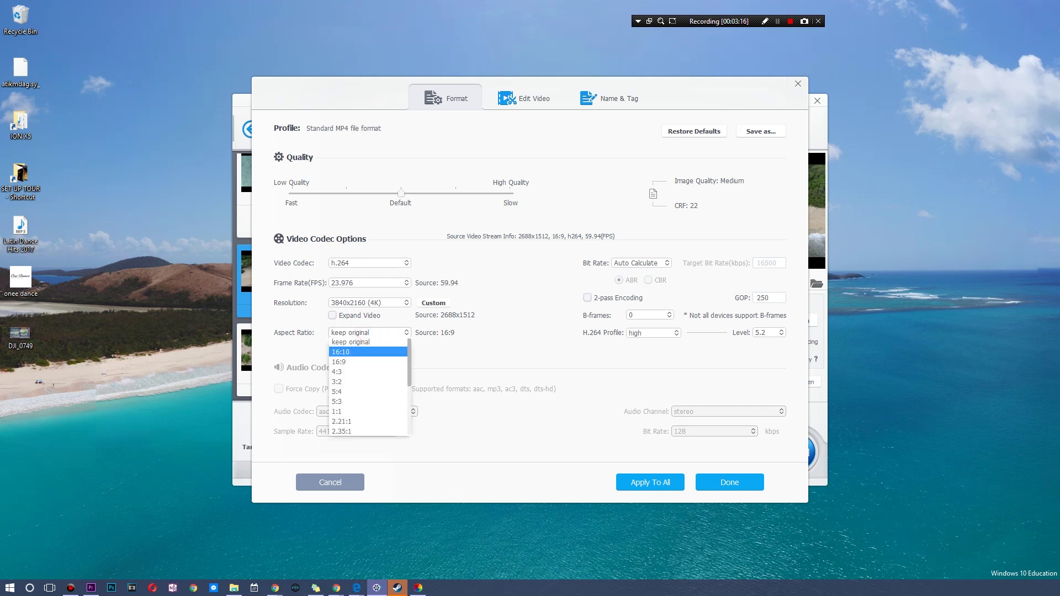
click(371, 352)
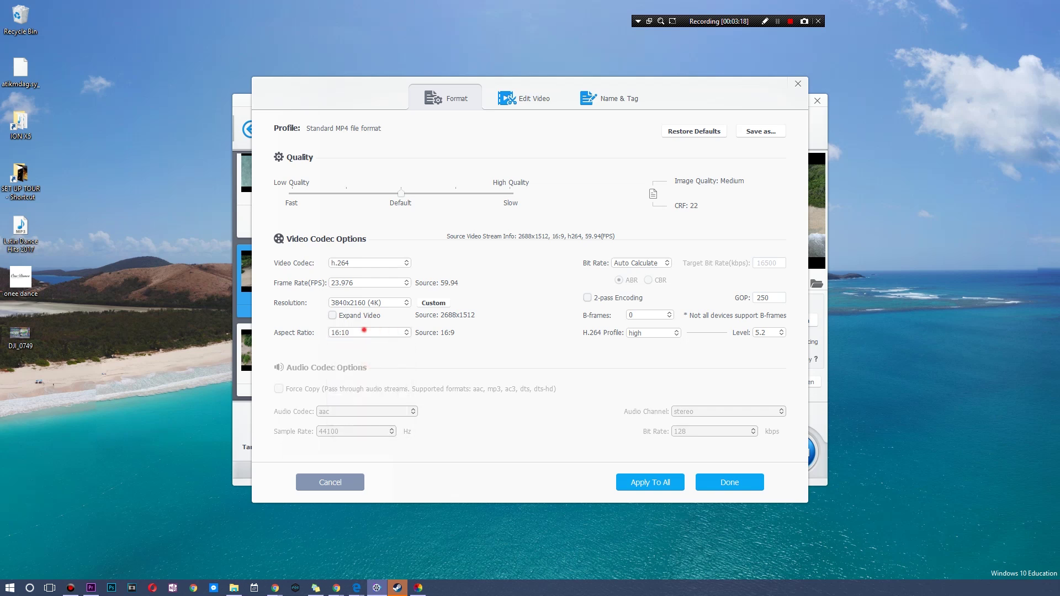
click(365, 332)
click(371, 359)
click(777, 21)
drag(400, 193, 510, 193)
click(729, 482)
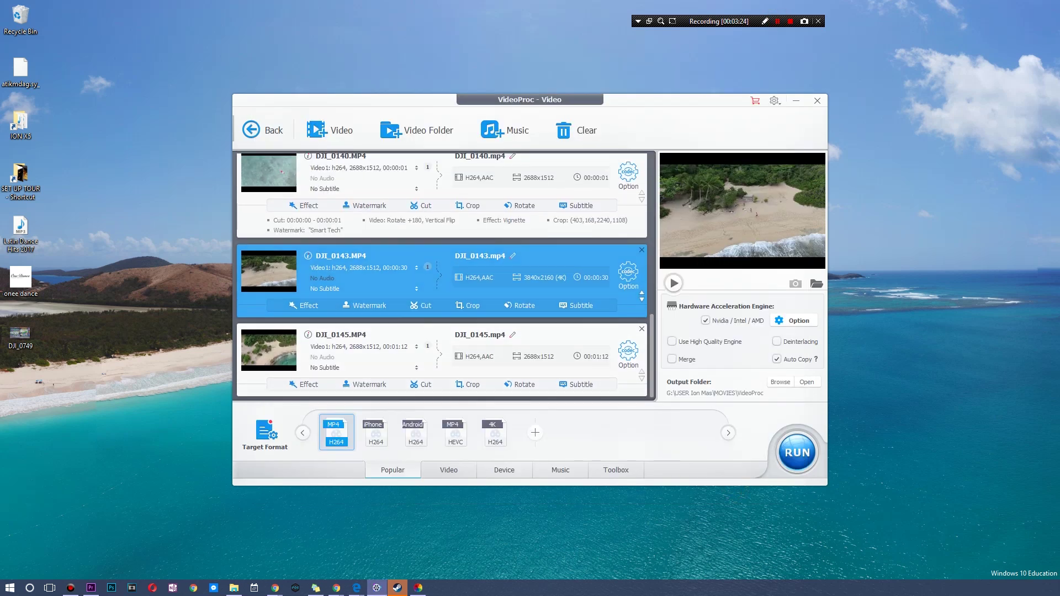
Step: Try to rename the DJI_0145 clip's output to "I AM SMART" and save its name and tag settings
scroll(441, 276, down, 2)
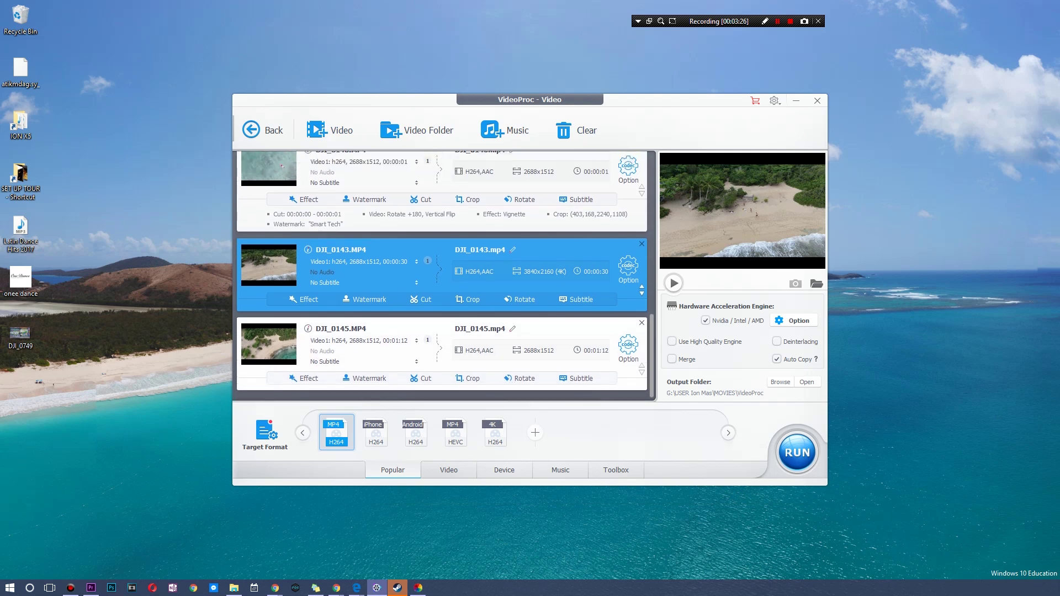
click(379, 366)
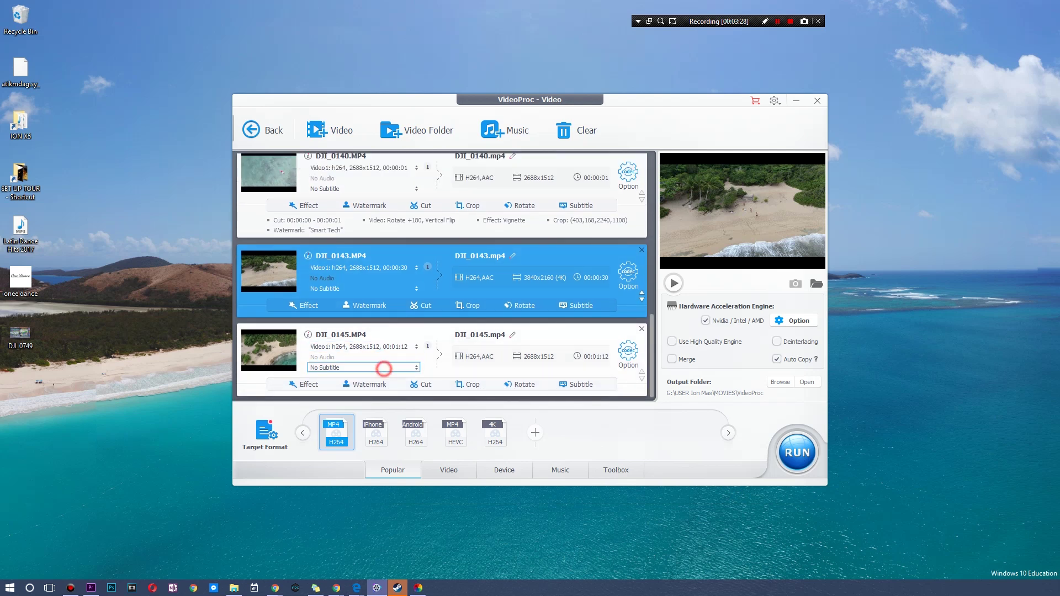
click(512, 335)
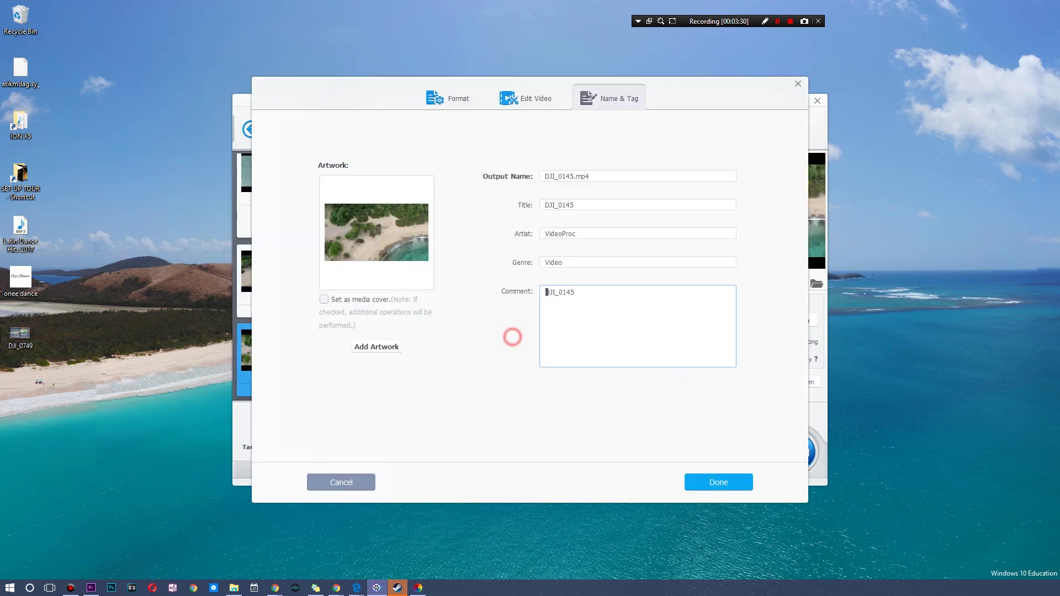
click(610, 174)
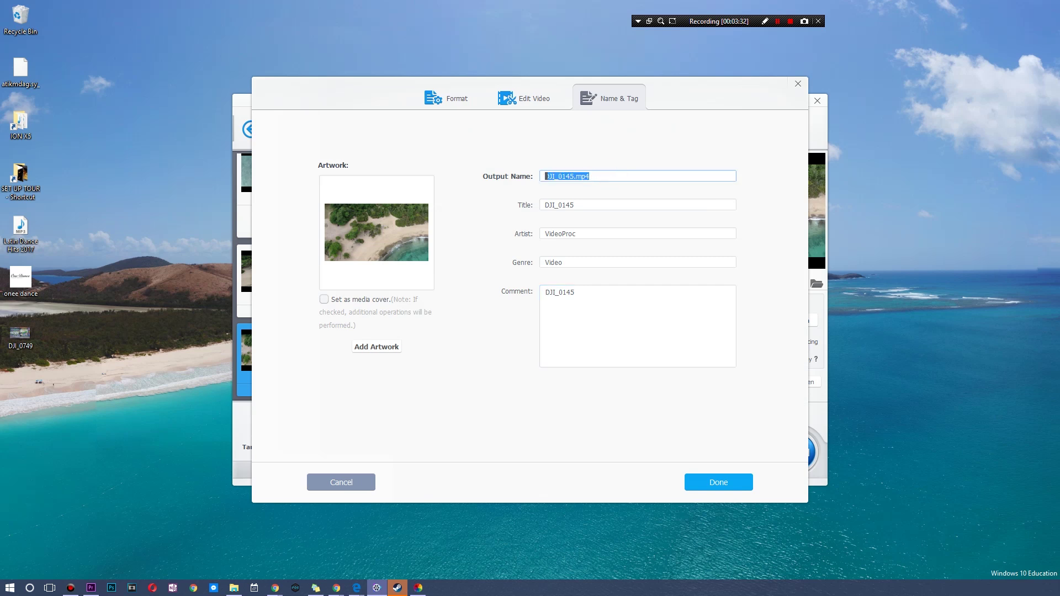
text(I AM SMART)
click(362, 299)
click(362, 302)
click(724, 497)
click(718, 479)
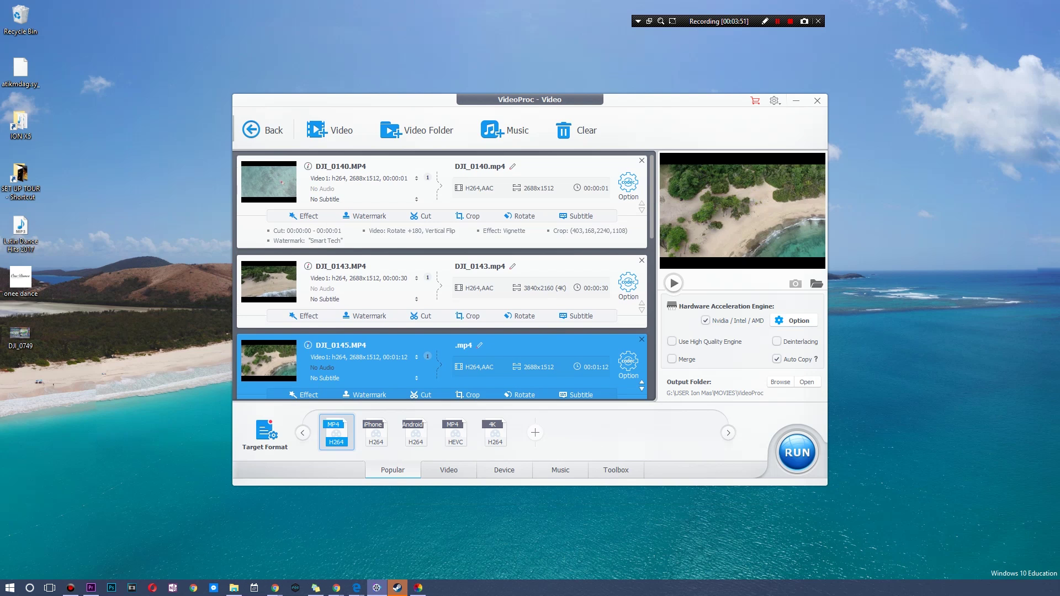
Step: Enable the high quality engine and browse the mobile, web and common video categories of the output profiles
click(714, 338)
click(265, 430)
scroll(337, 276, down, 3)
scroll(336, 276, up, 4)
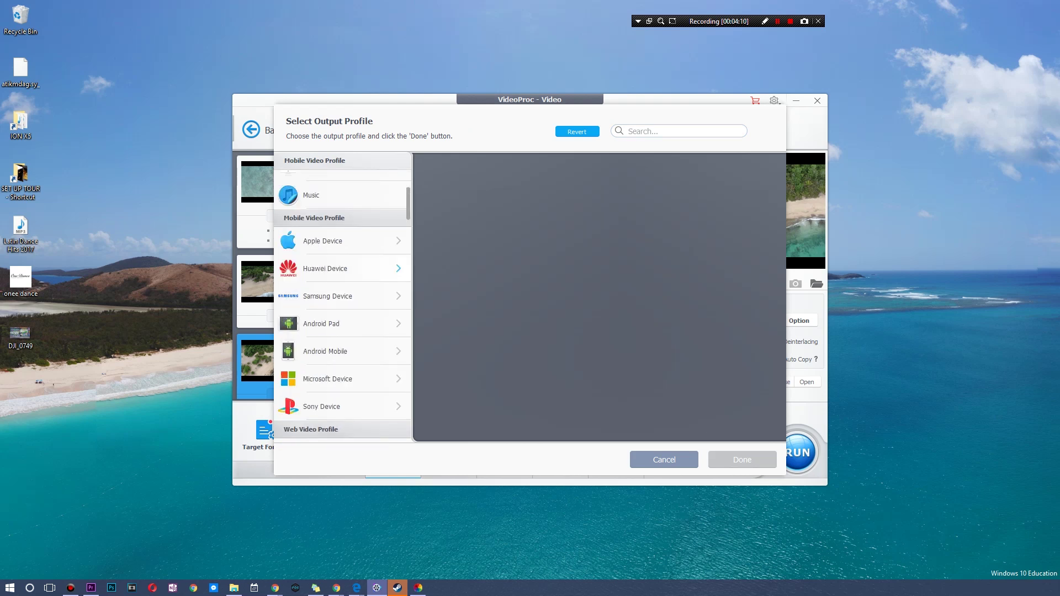
click(336, 265)
click(296, 160)
scroll(342, 298, down, 3)
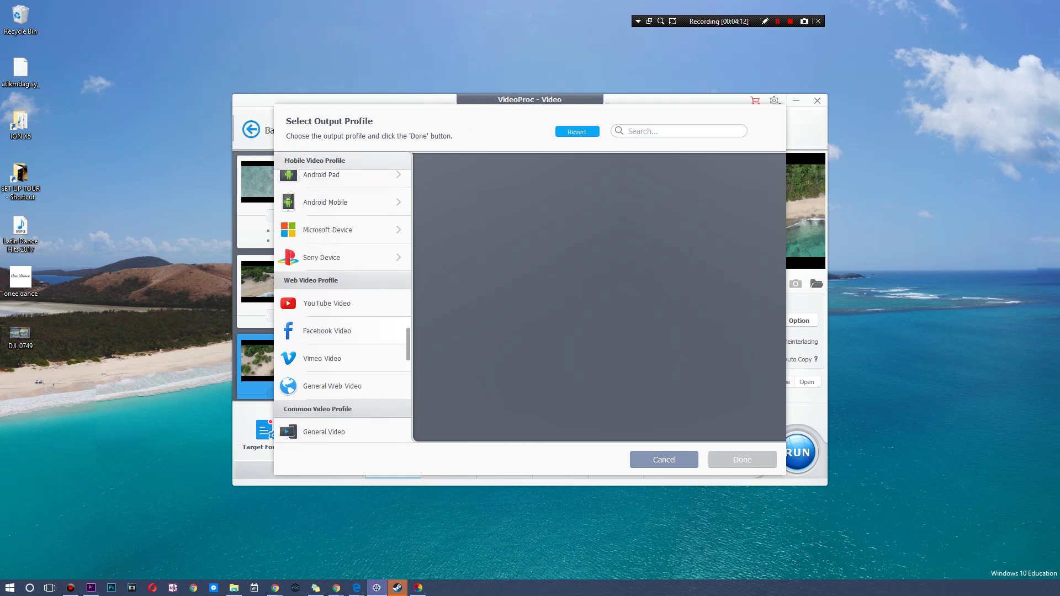
scroll(342, 298, down, 2)
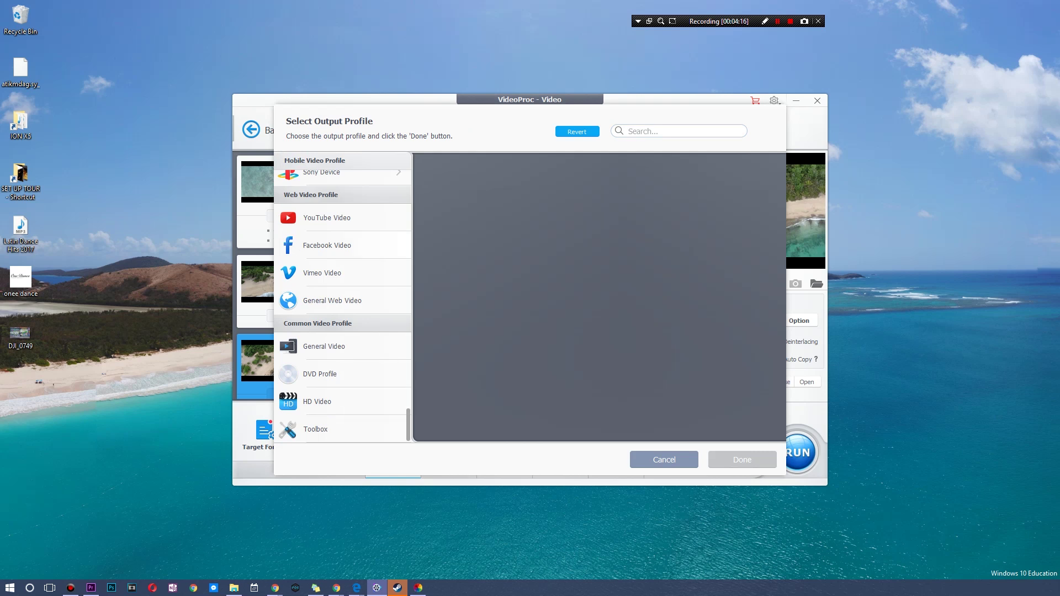
scroll(345, 321, up, 4)
scroll(346, 321, down, 2)
scroll(345, 321, up, 1)
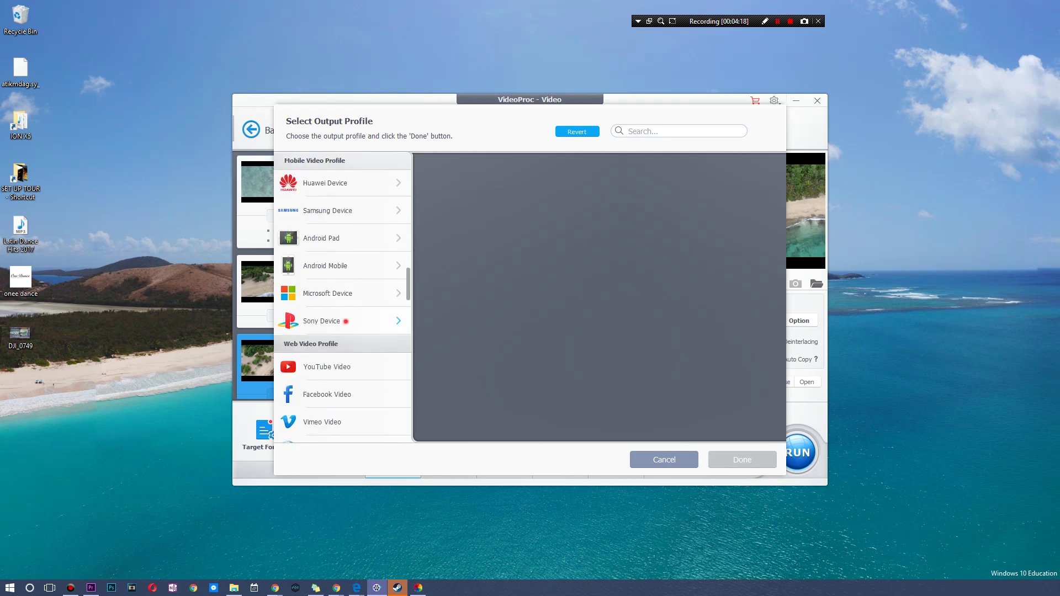
Step: Examine the Sony device output profiles, including the Xperia and PlayStation formats, and return to the profile categories
click(345, 322)
click(322, 291)
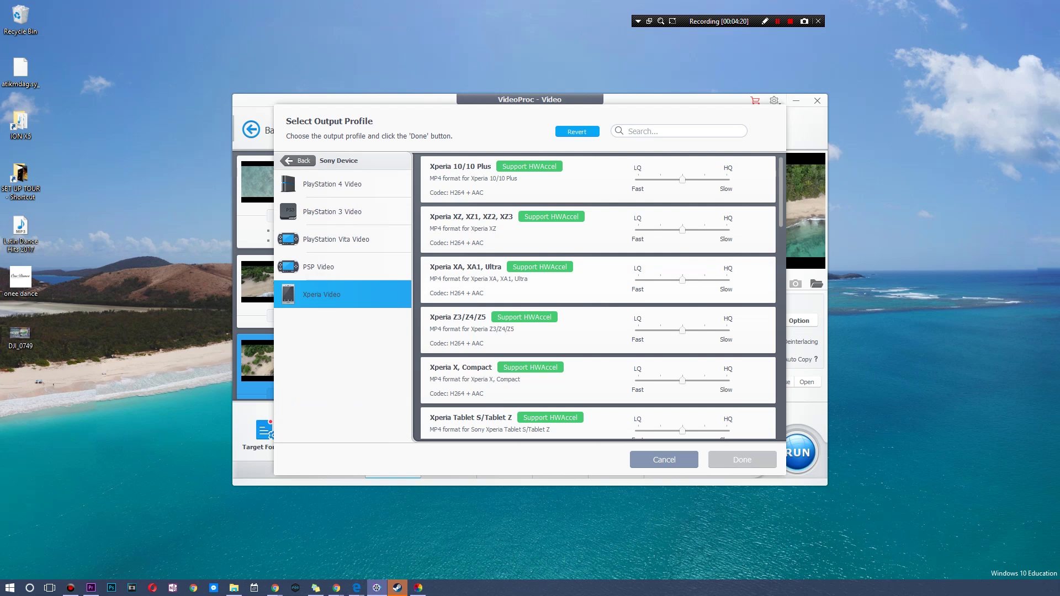
click(536, 274)
scroll(536, 274, down, 1)
scroll(536, 275, up, 1)
click(476, 214)
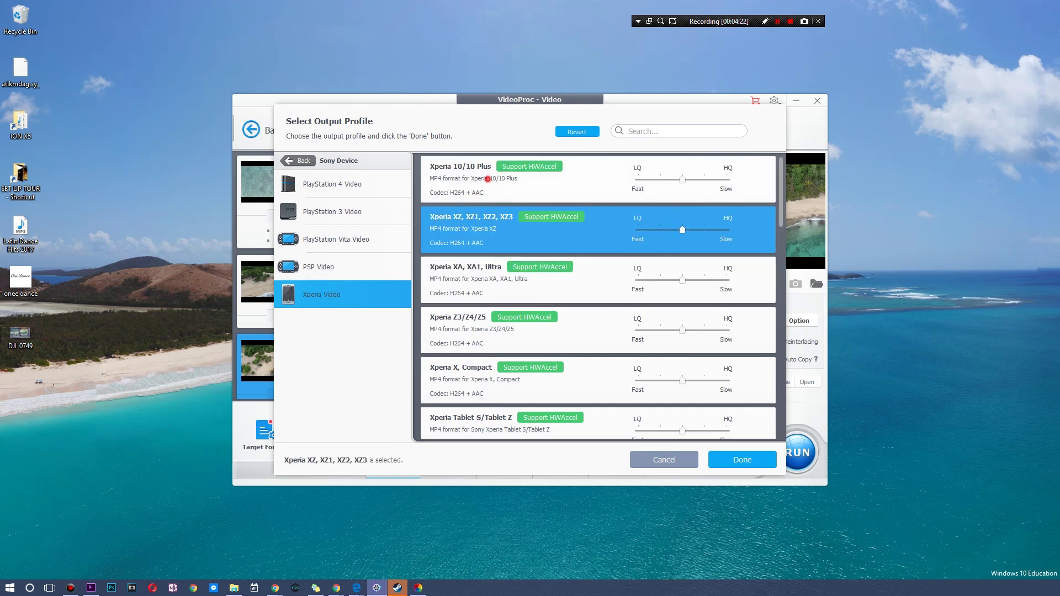
click(487, 180)
click(378, 203)
click(363, 178)
click(332, 239)
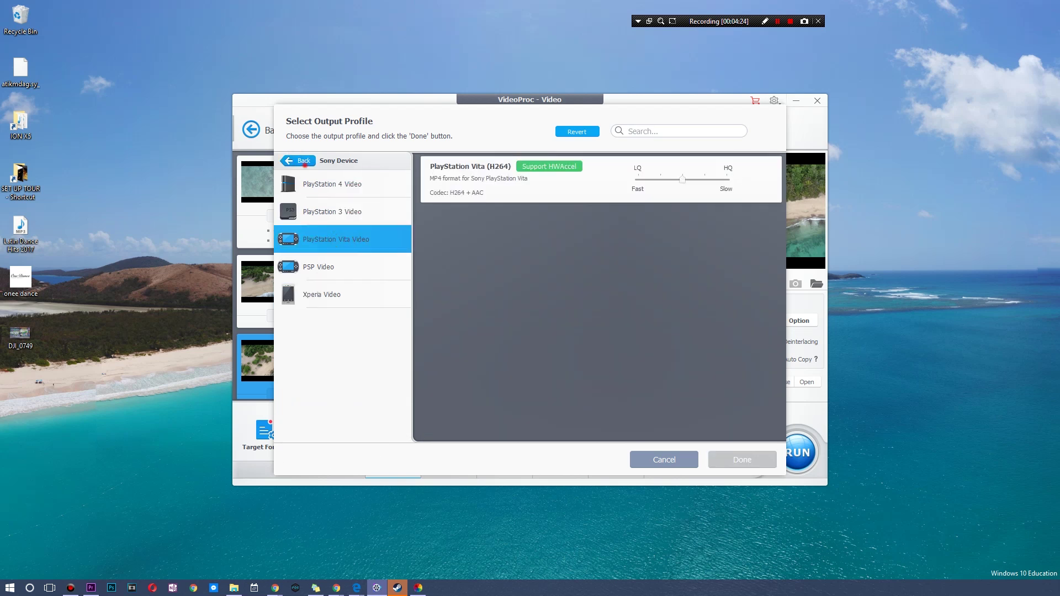
click(298, 160)
Step: Look through the Samsung mobile video profiles and return to the profile categories
click(324, 211)
click(344, 192)
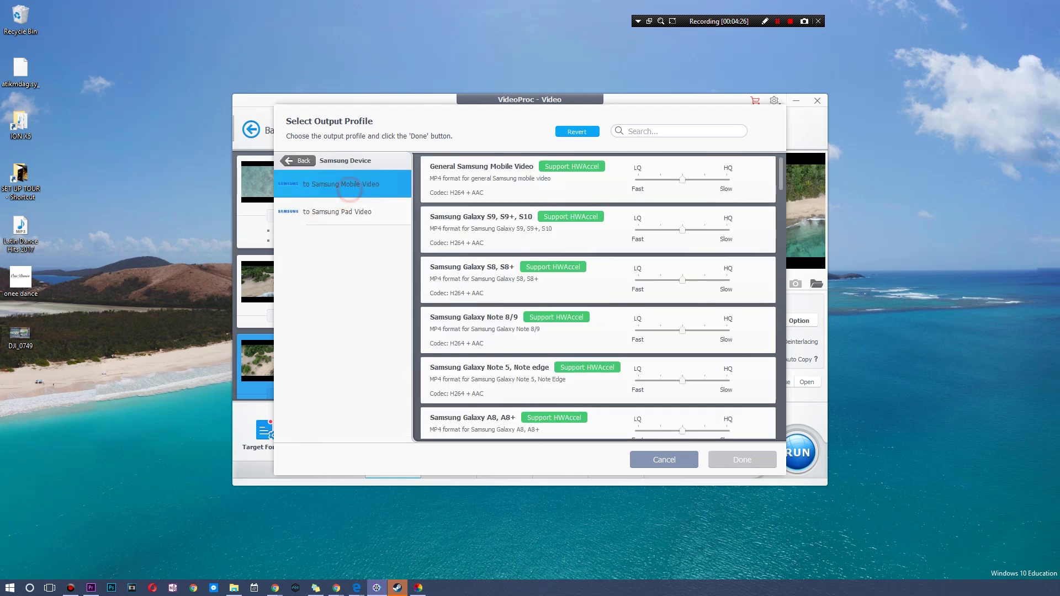
scroll(598, 297, down, 3)
scroll(597, 297, up, 2)
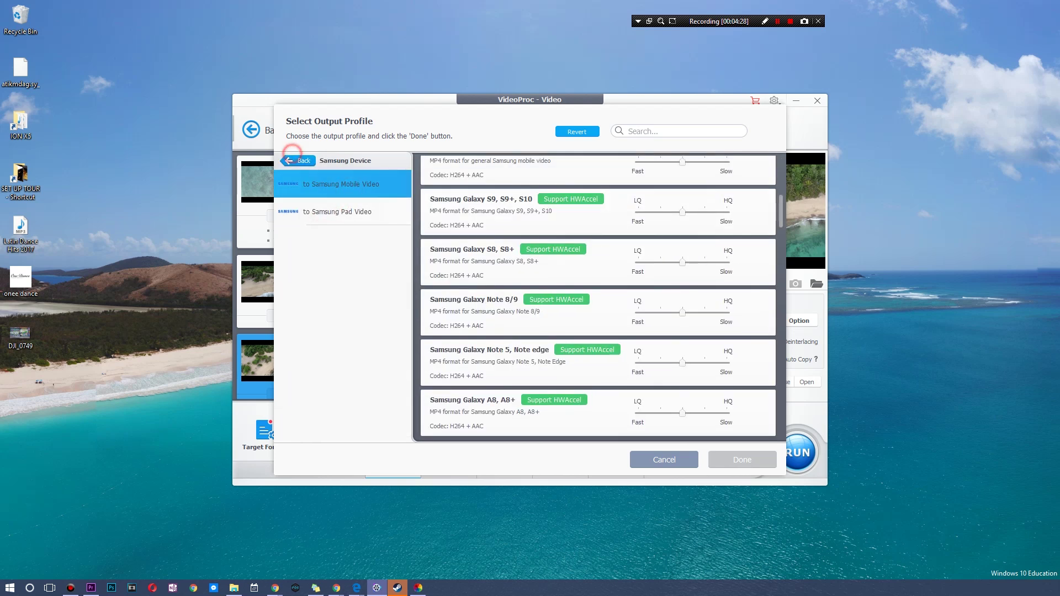
click(297, 160)
Step: Choose the Apple iPhone Xs/Max, XR (H264) profile as the target format, with its quality lowered one notch
click(343, 259)
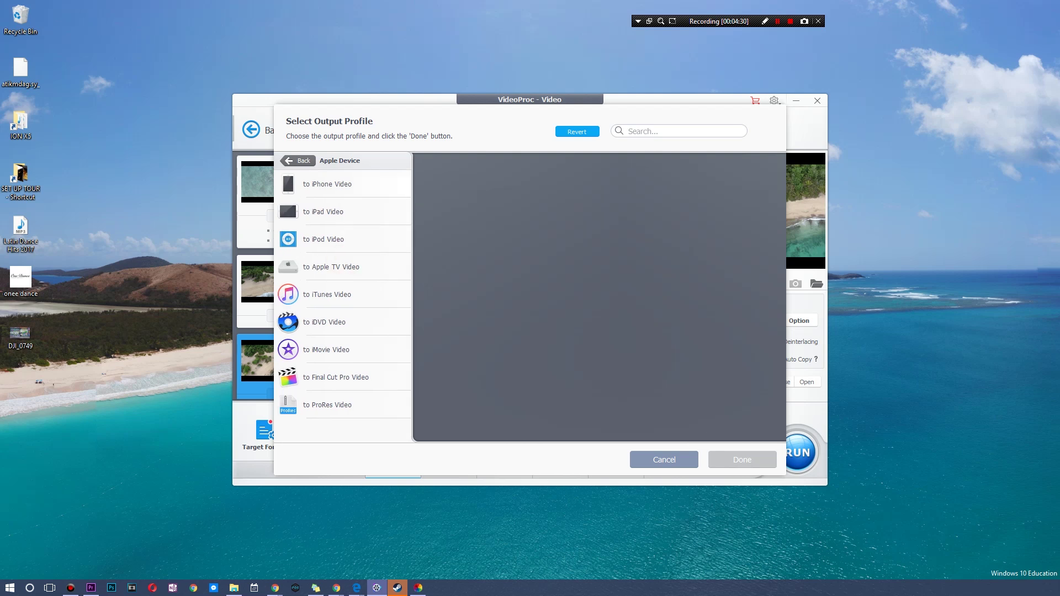
click(335, 186)
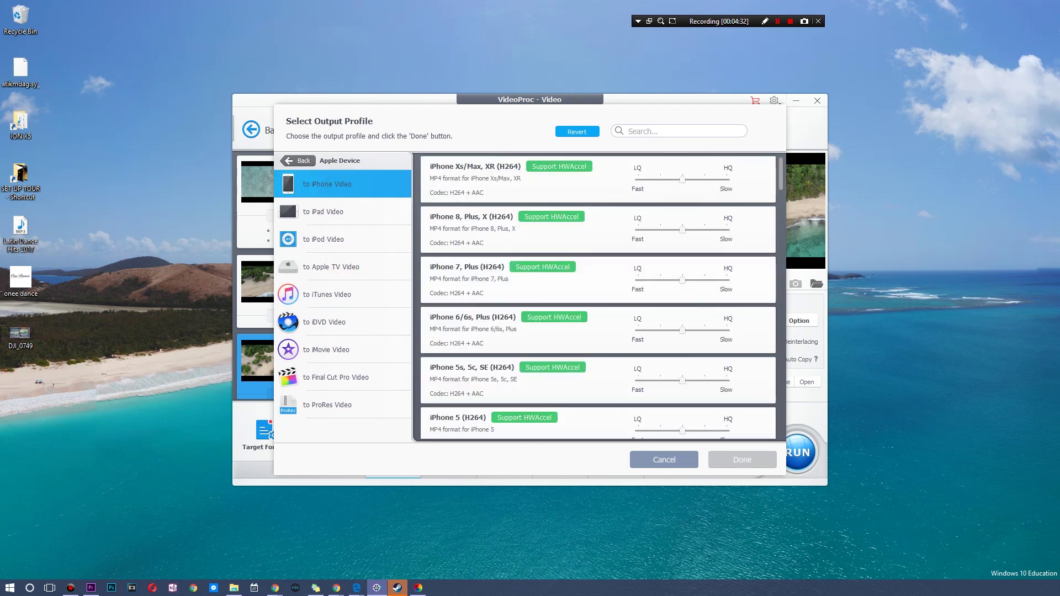
click(543, 189)
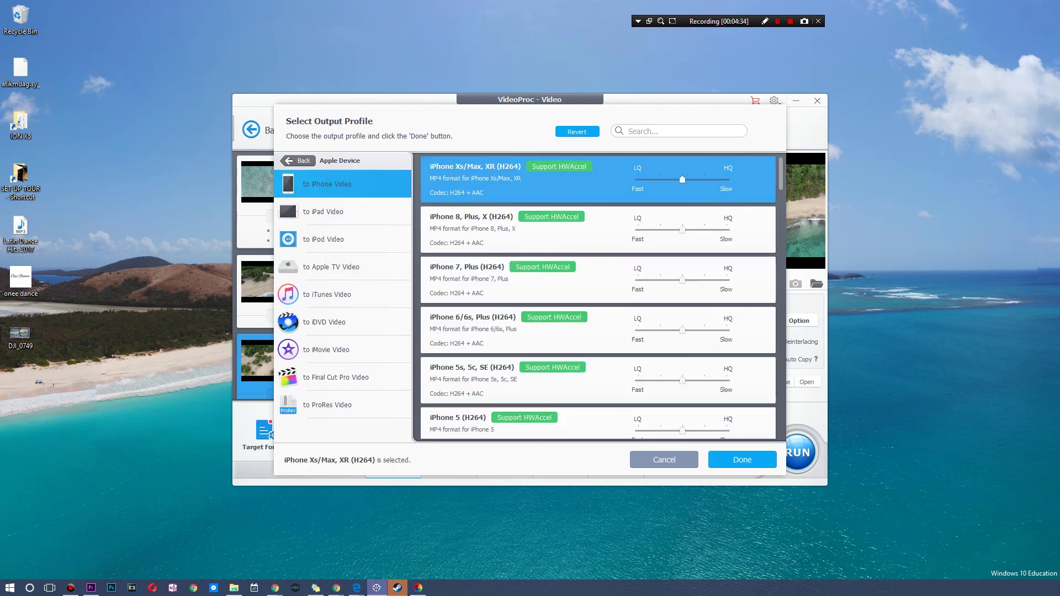
drag(683, 179, 660, 180)
click(740, 459)
Step: Start converting the listed clips, continuing with the trial version
click(796, 445)
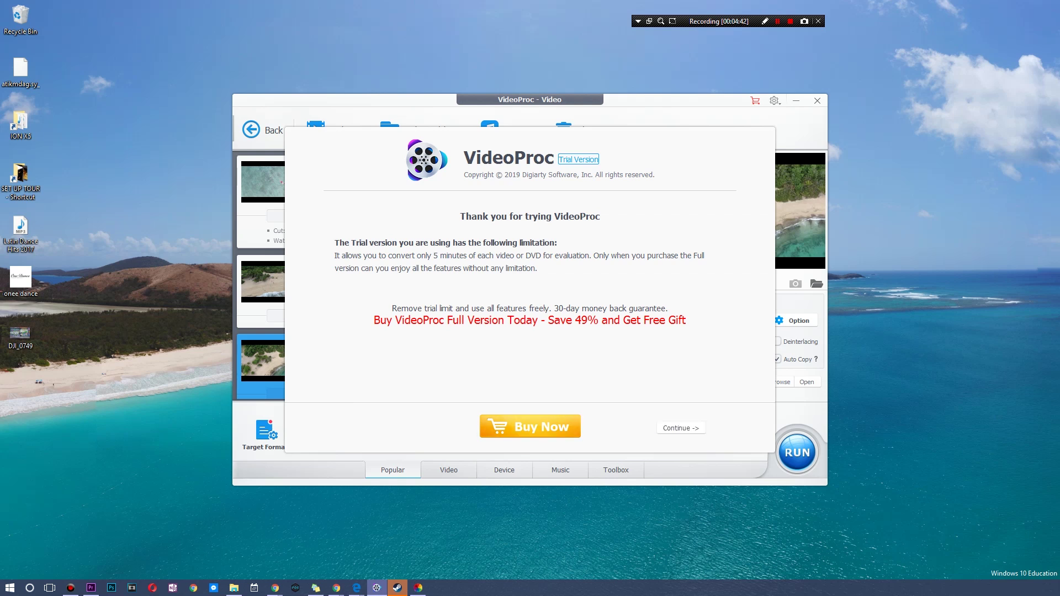
click(681, 428)
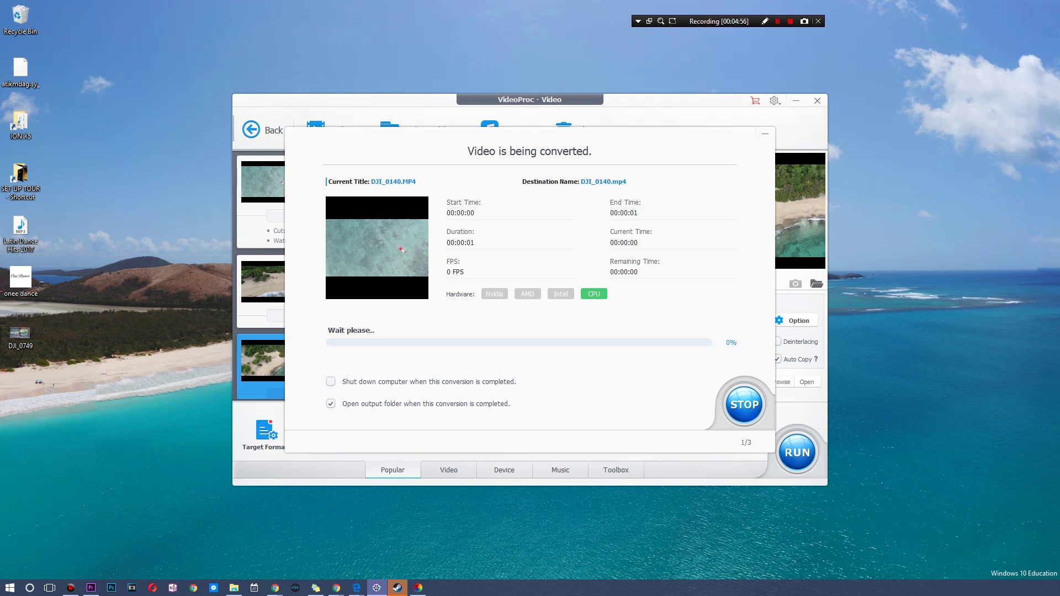
key(shift+F12)
key(shift+F12)
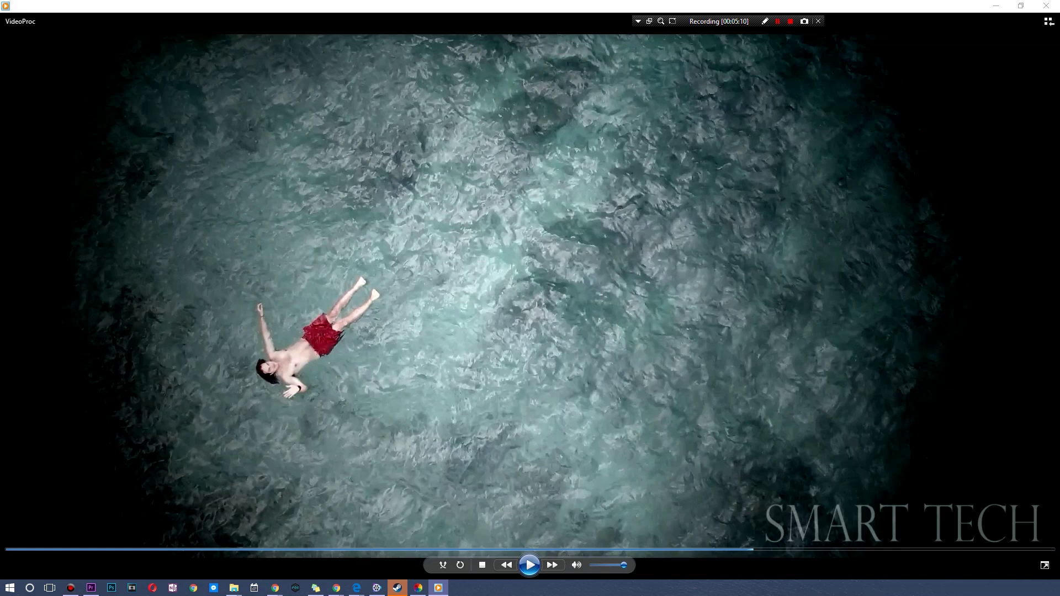
Step: View the converted DJI_0140 clip full screen, and close the player, the output folder and the conversion dialog
double_click(717, 312)
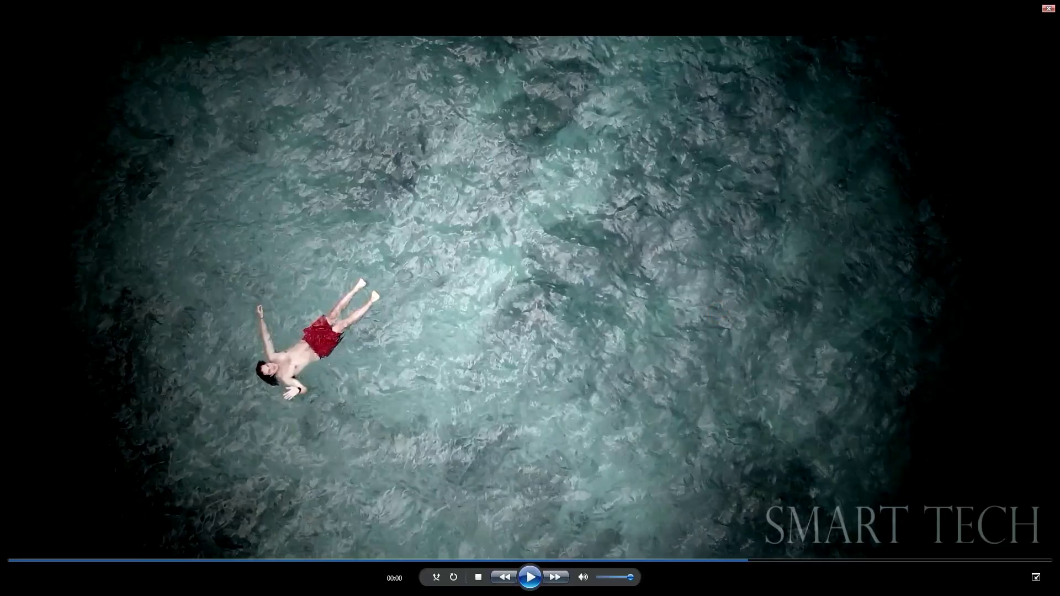
double_click(419, 296)
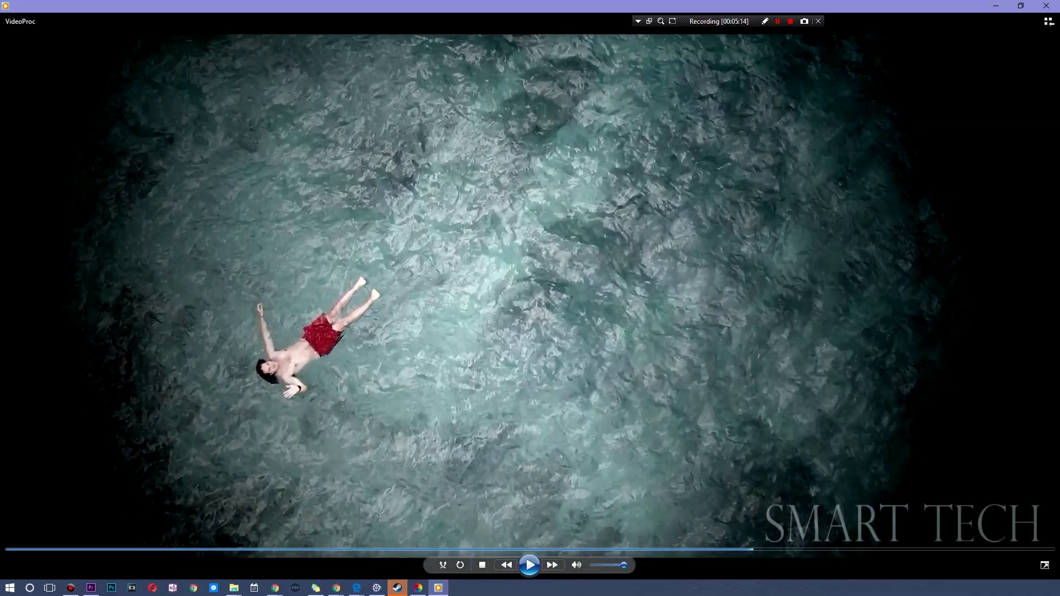
click(1046, 6)
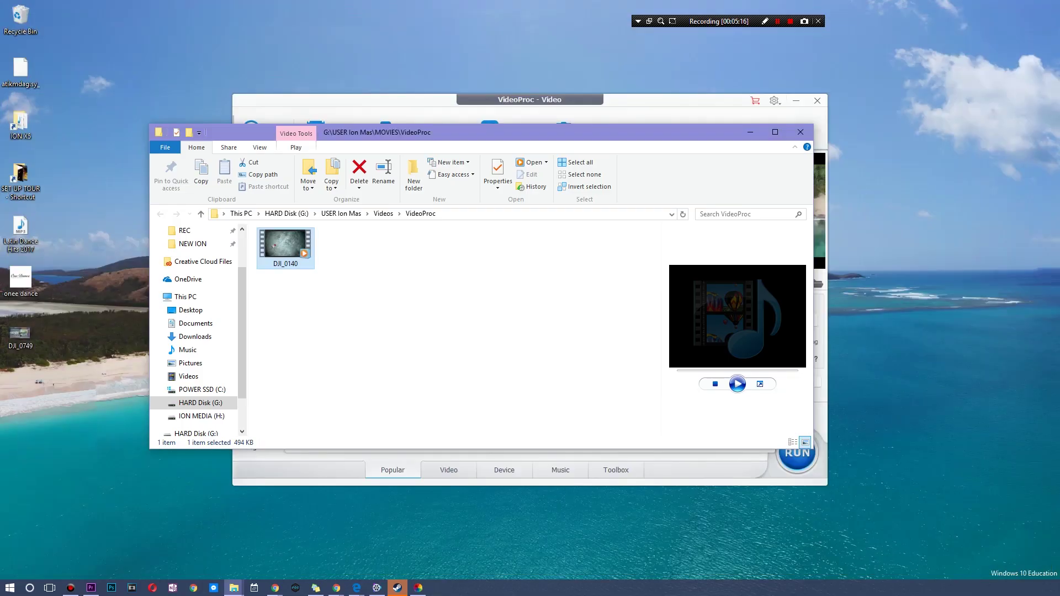
click(800, 132)
click(674, 430)
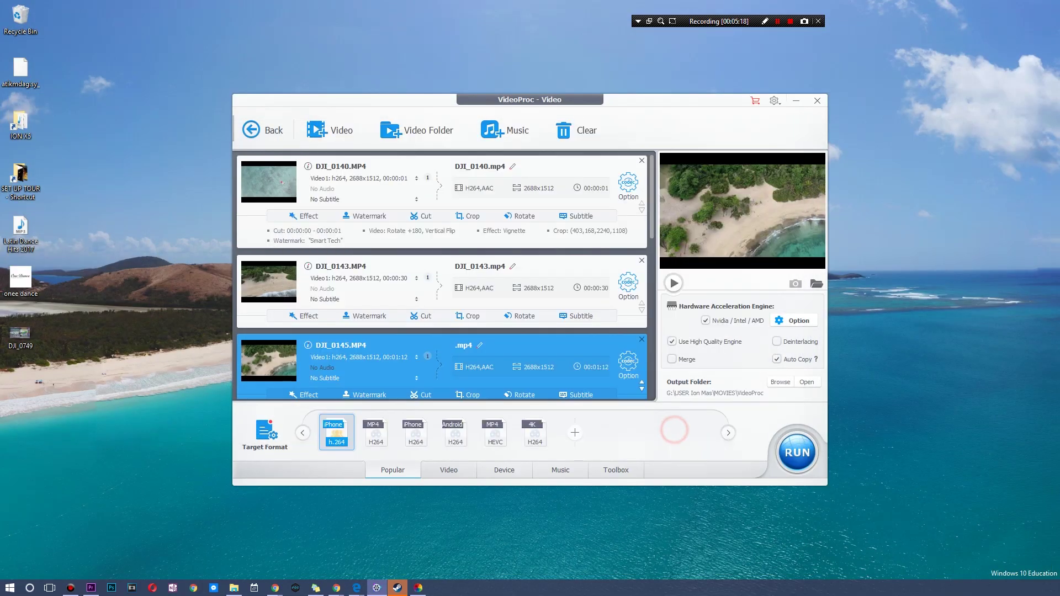
Step: Return to the home screen, clearing the media list, and look at the DVD conversion workspace before leaving it
click(270, 130)
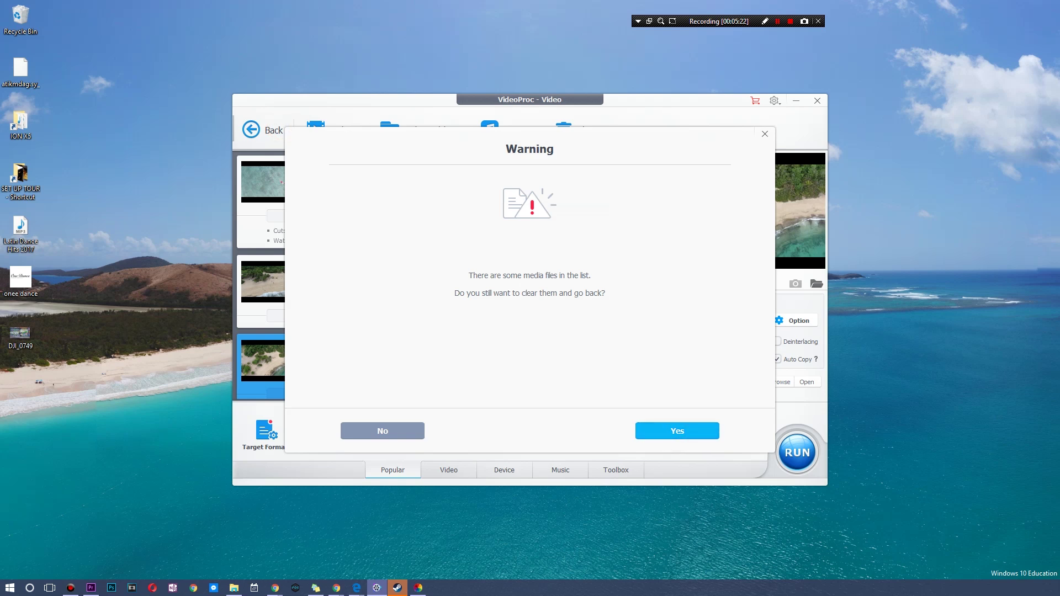
click(678, 431)
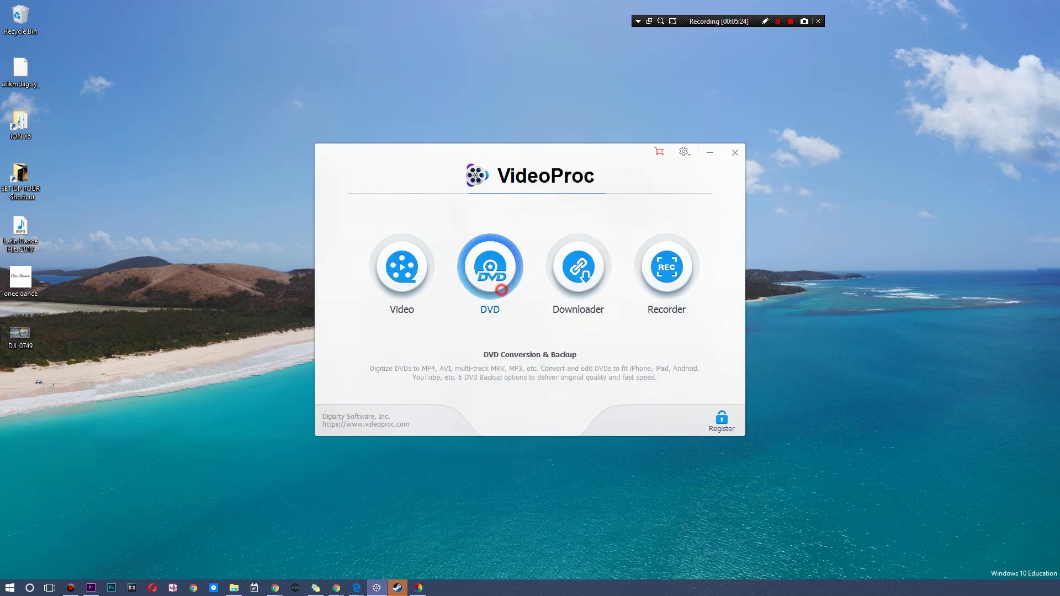
click(501, 290)
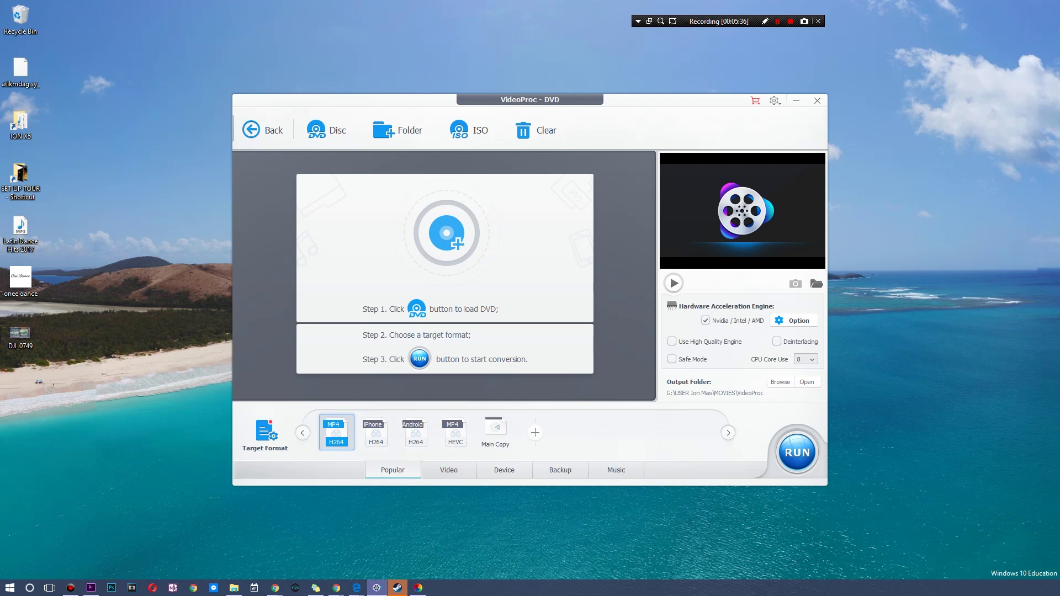
click(265, 138)
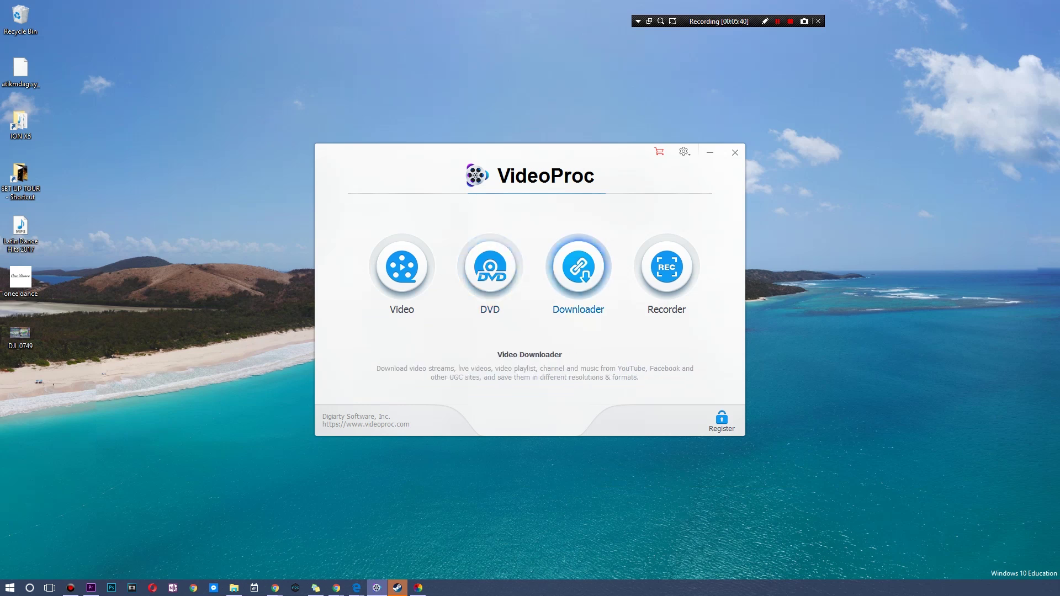
Step: Start downloading the 1920x1080 mp4 version of the YouTube video "President Obama Talks The First Lady", and return to the home screen, ending the download
click(567, 278)
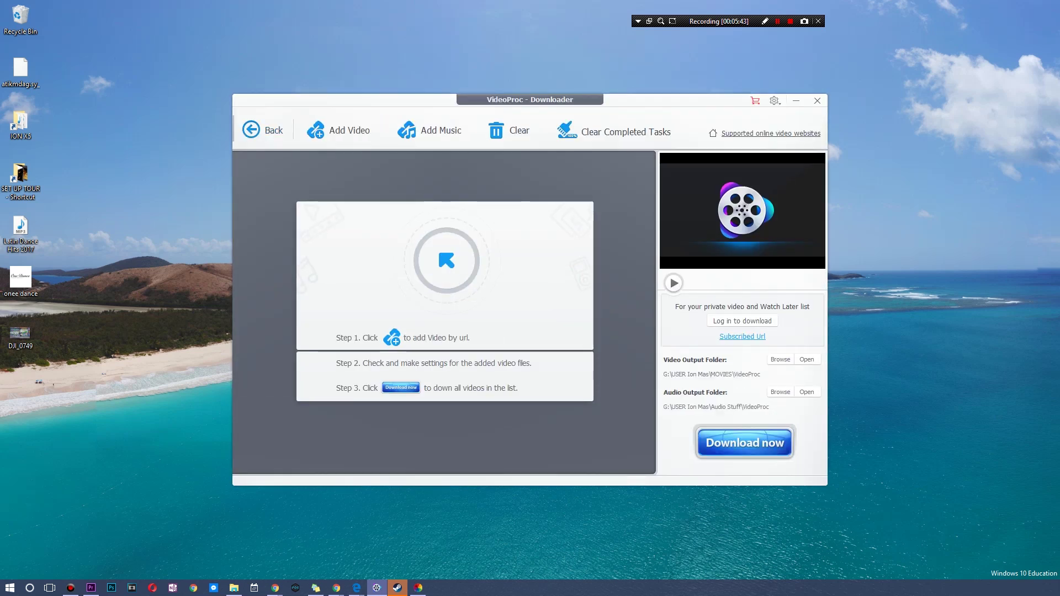
mouse_move(336, 587)
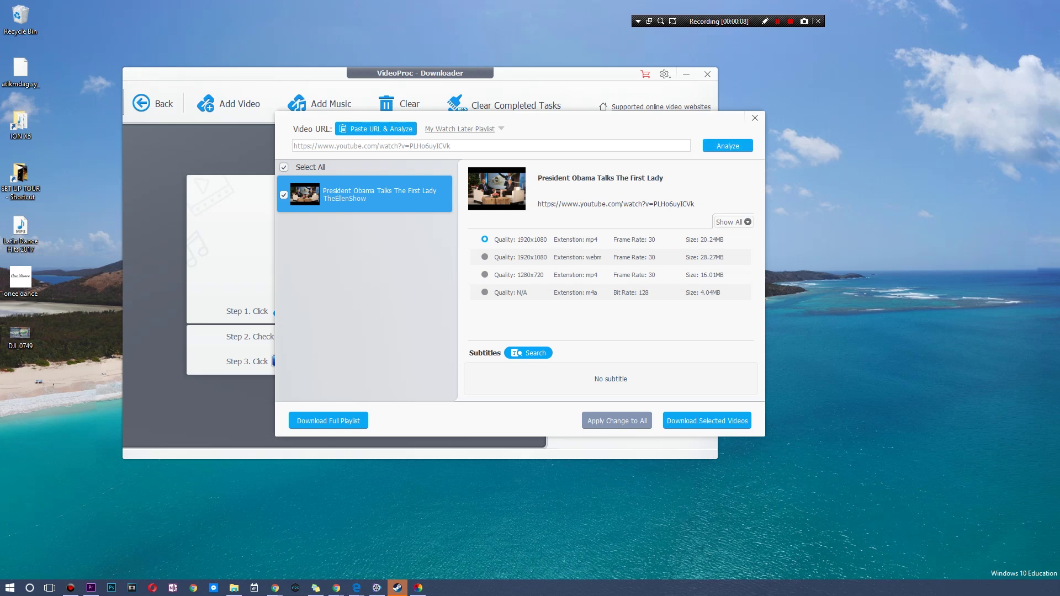
click(708, 421)
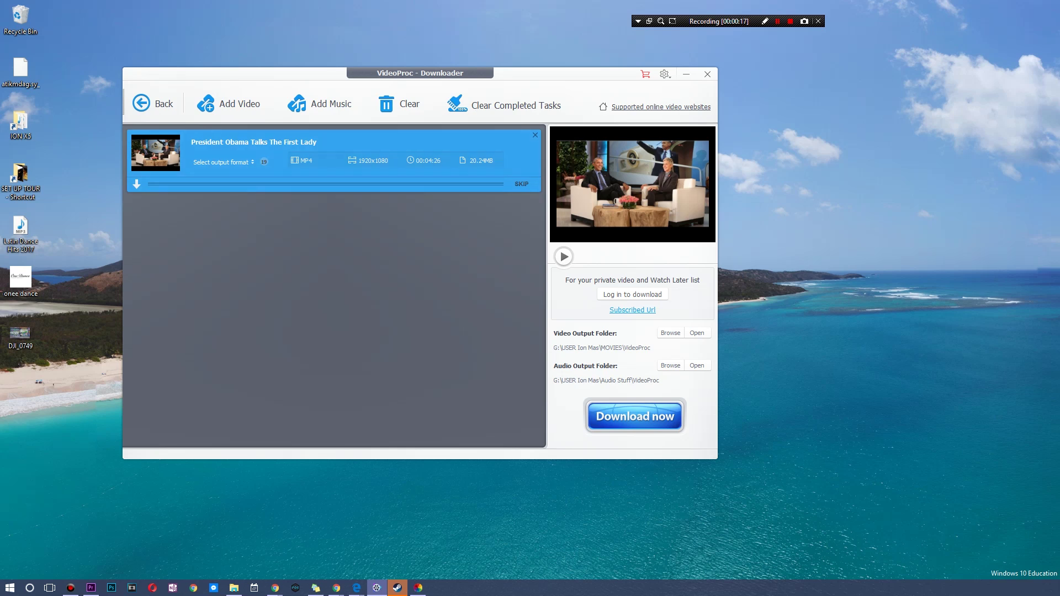
click(639, 419)
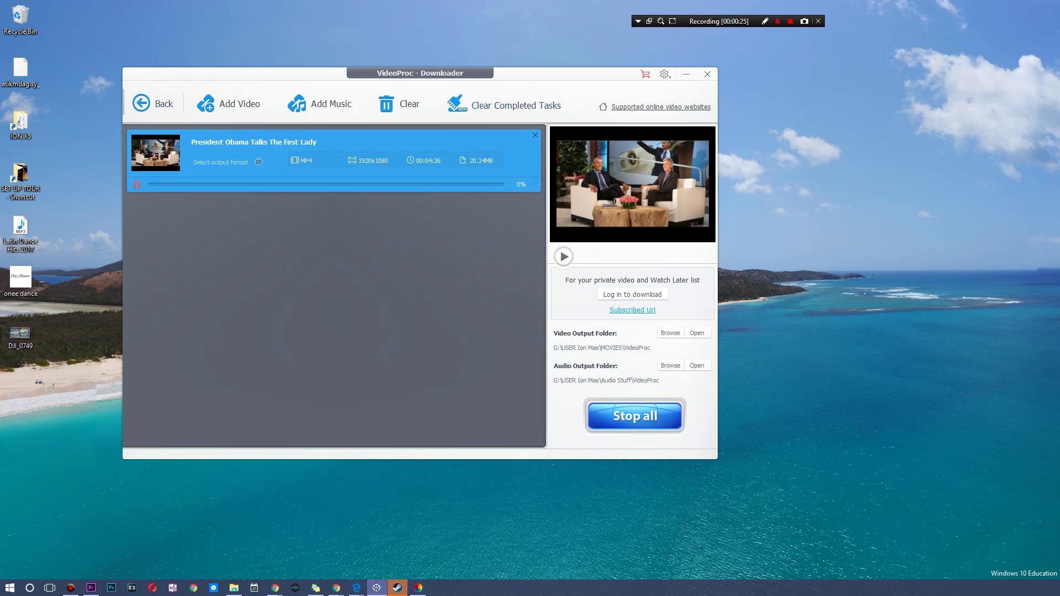
click(146, 104)
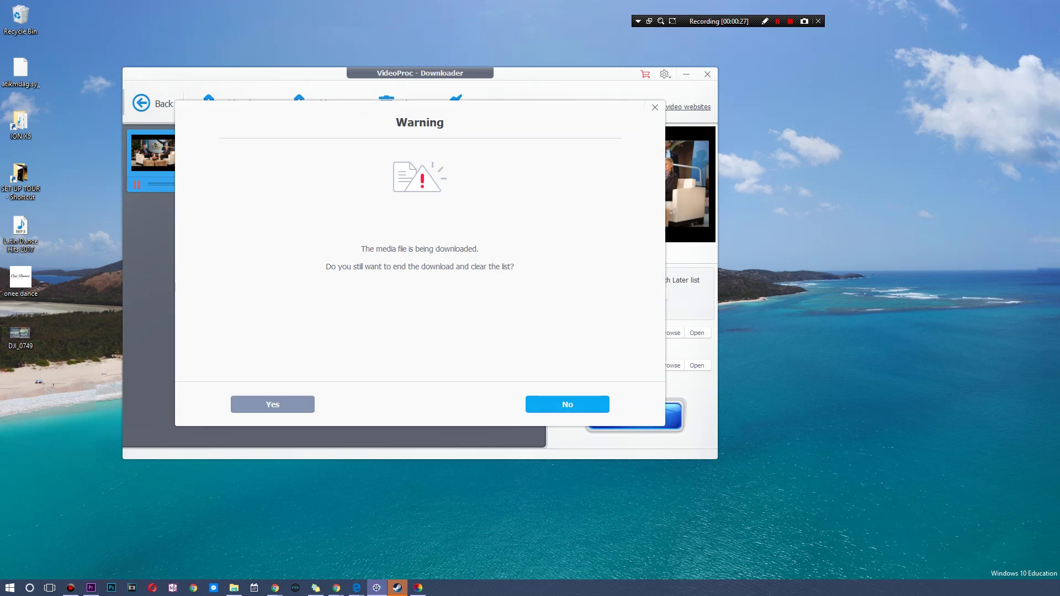
click(302, 410)
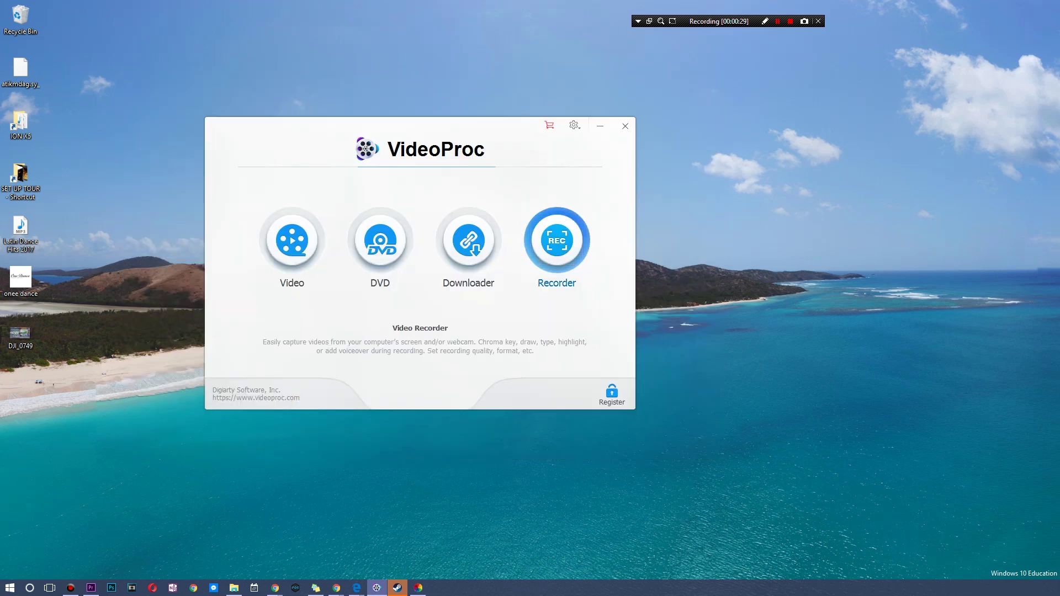
Step: Load the screen as the source in the Recorder module and select display 1 for capture
click(566, 243)
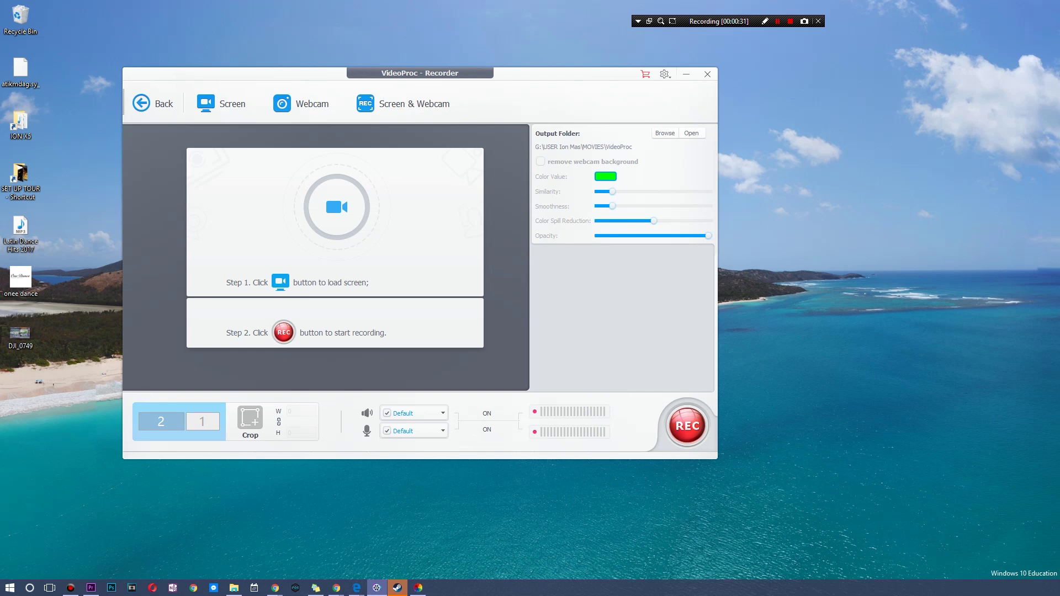
click(227, 105)
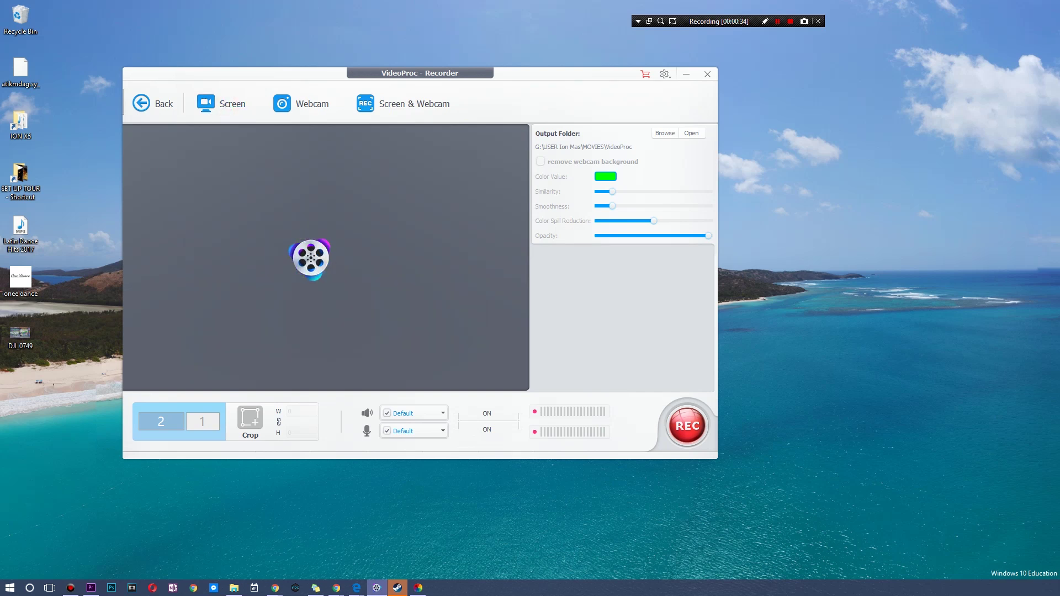
click(205, 426)
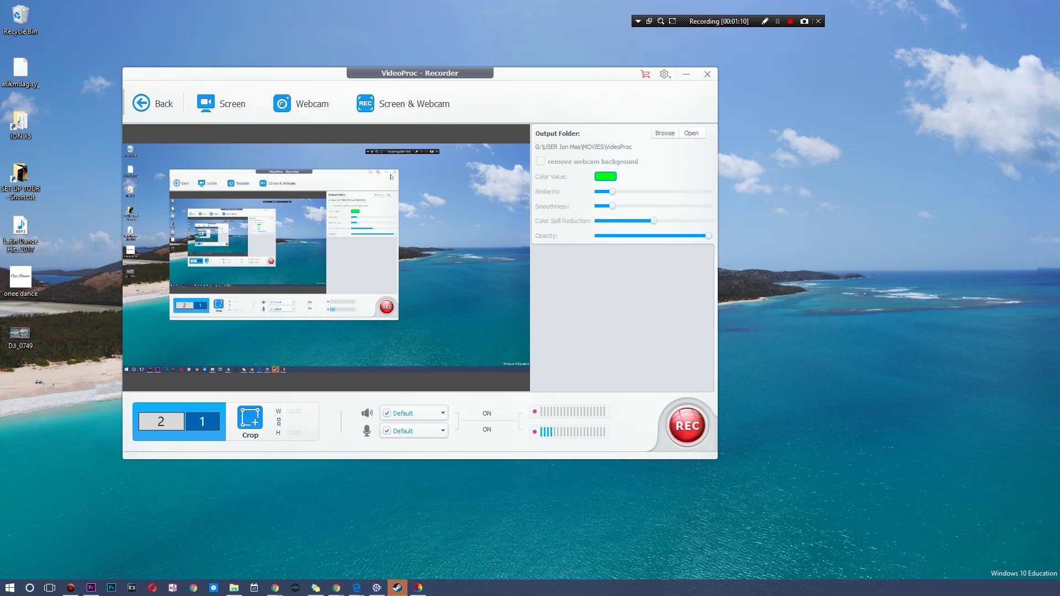
click(777, 21)
click(777, 21)
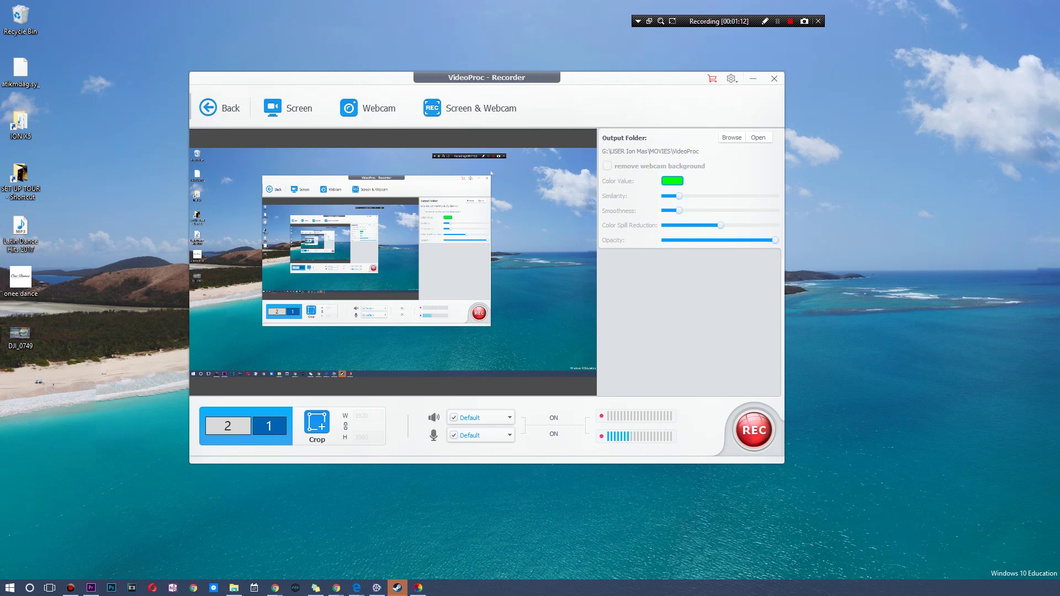